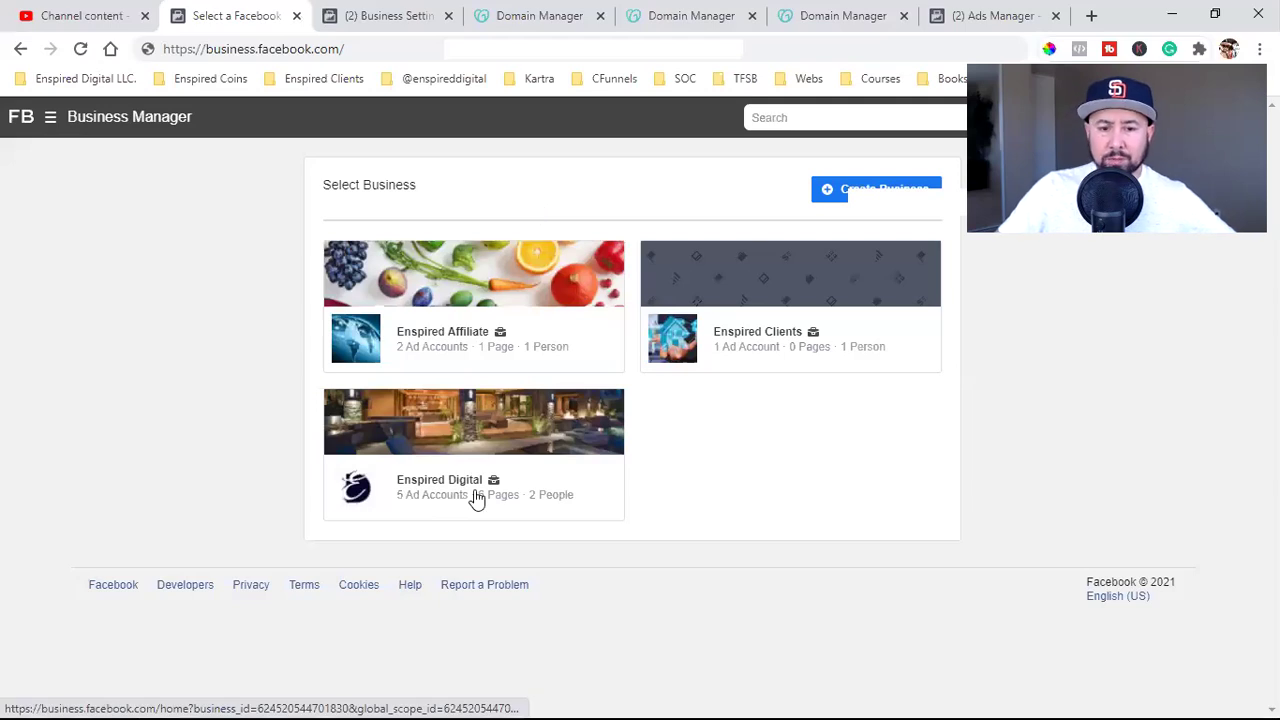
Open the Business Settings for Enspired Digital and view the People section under Users
left_click(388, 15)
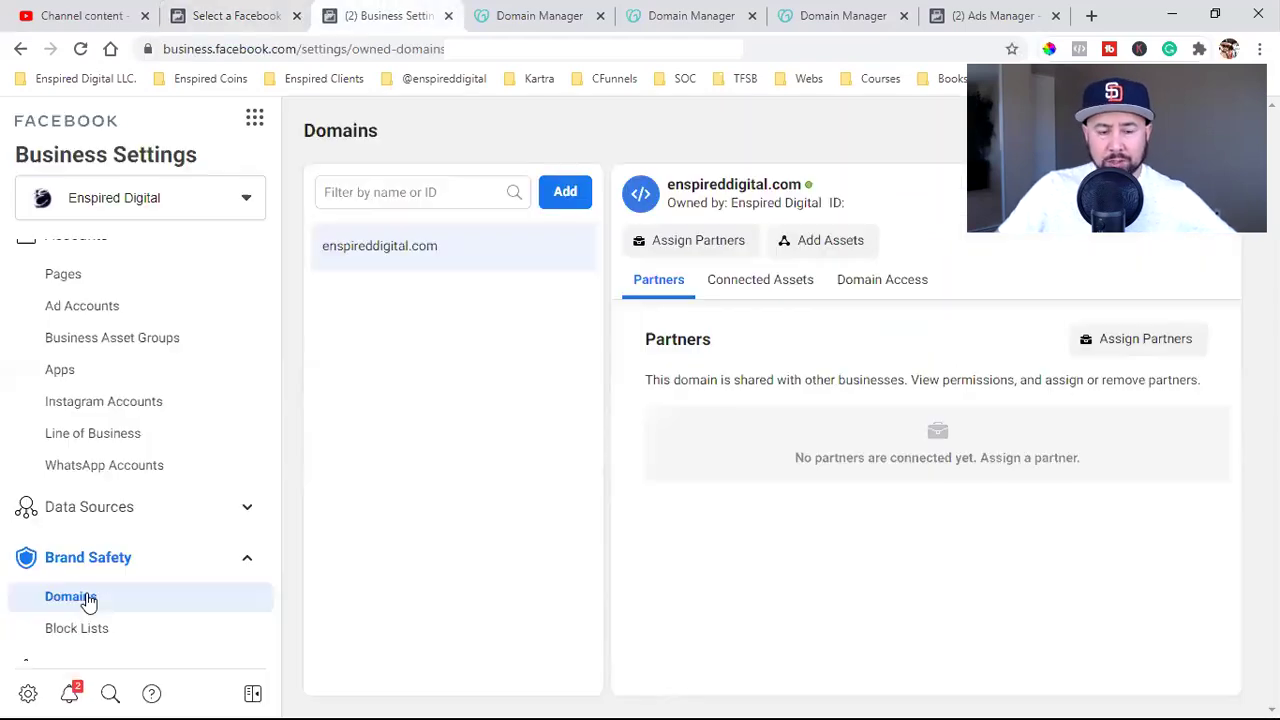
left_click(240, 15)
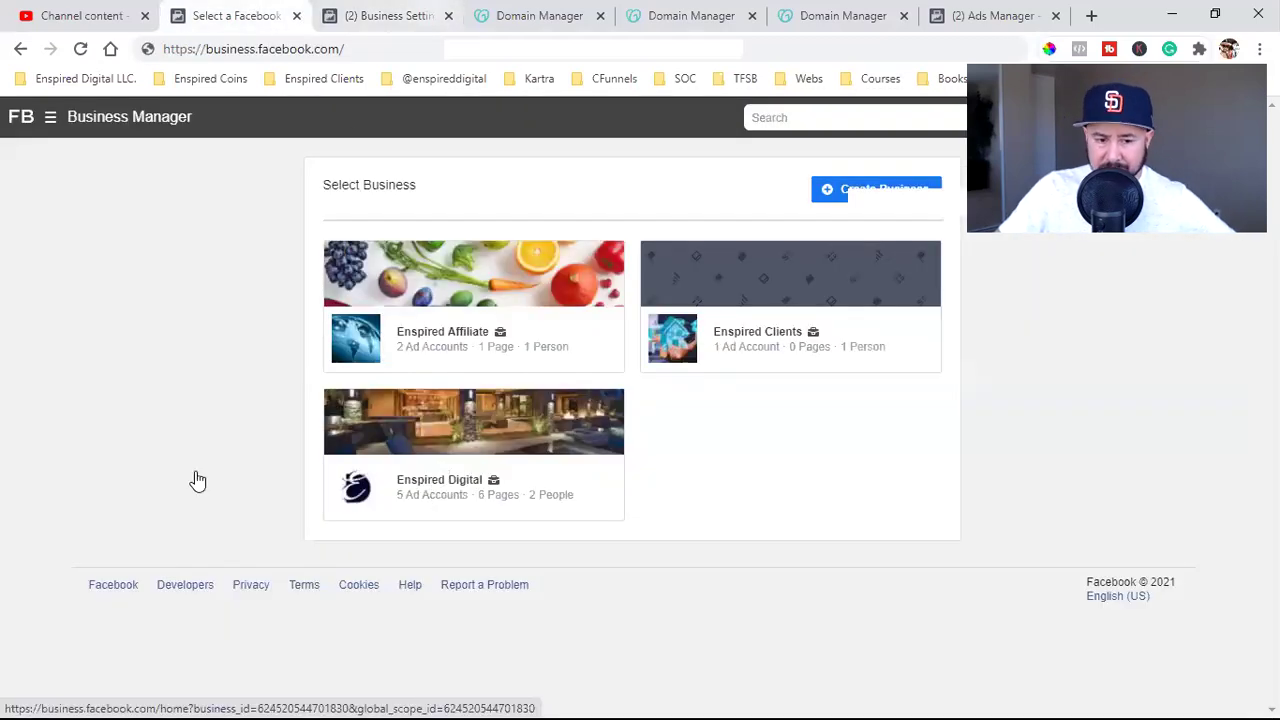
key("ctrl+Tab")
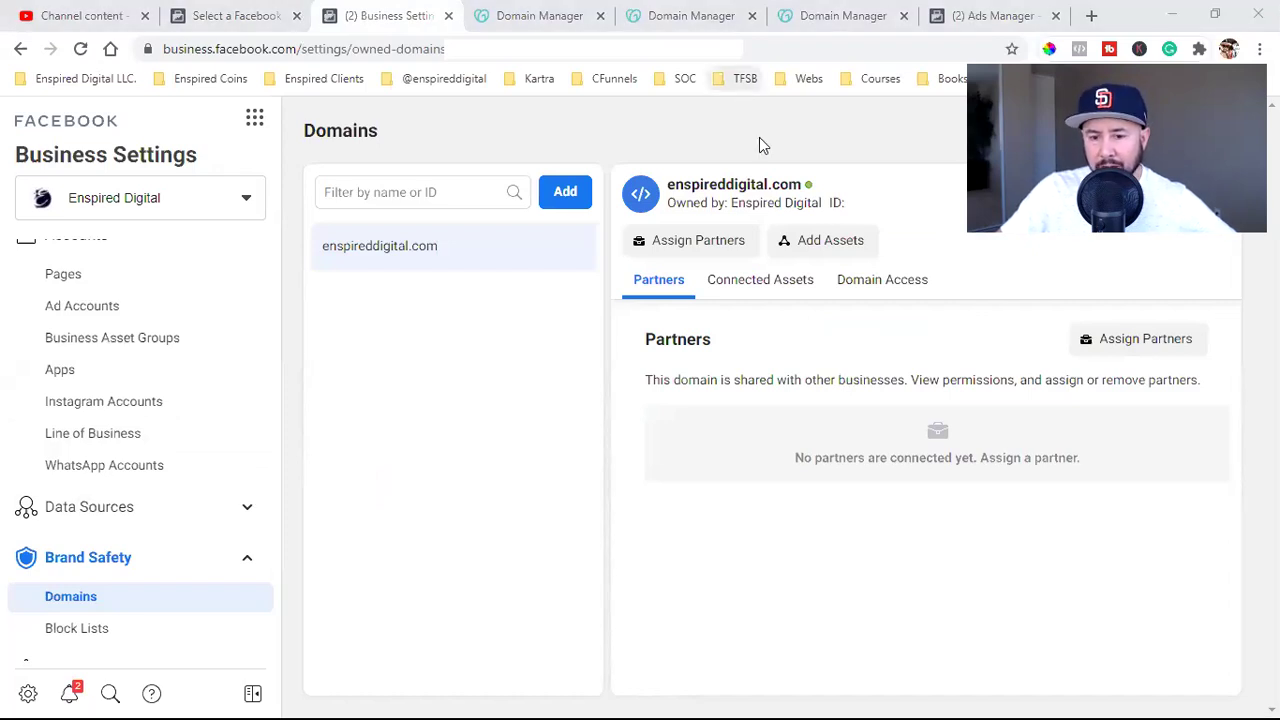
left_click(745, 78)
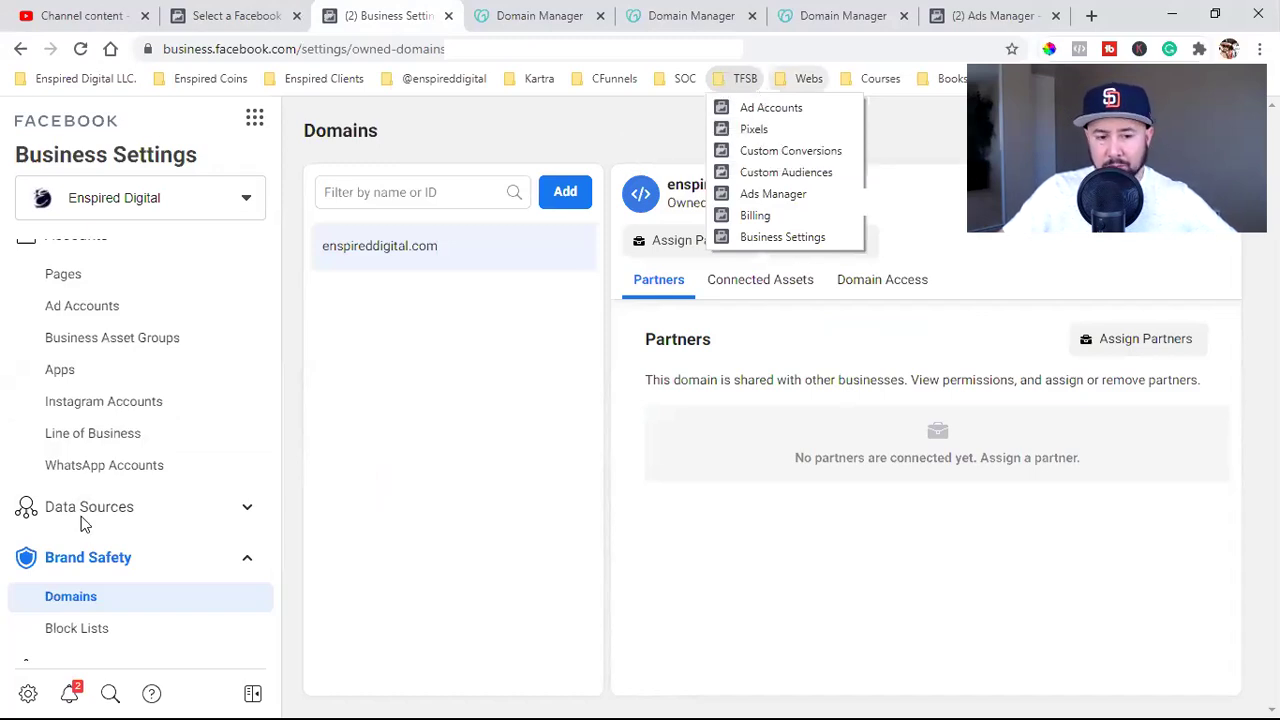
scroll(171, 323, "up", 2)
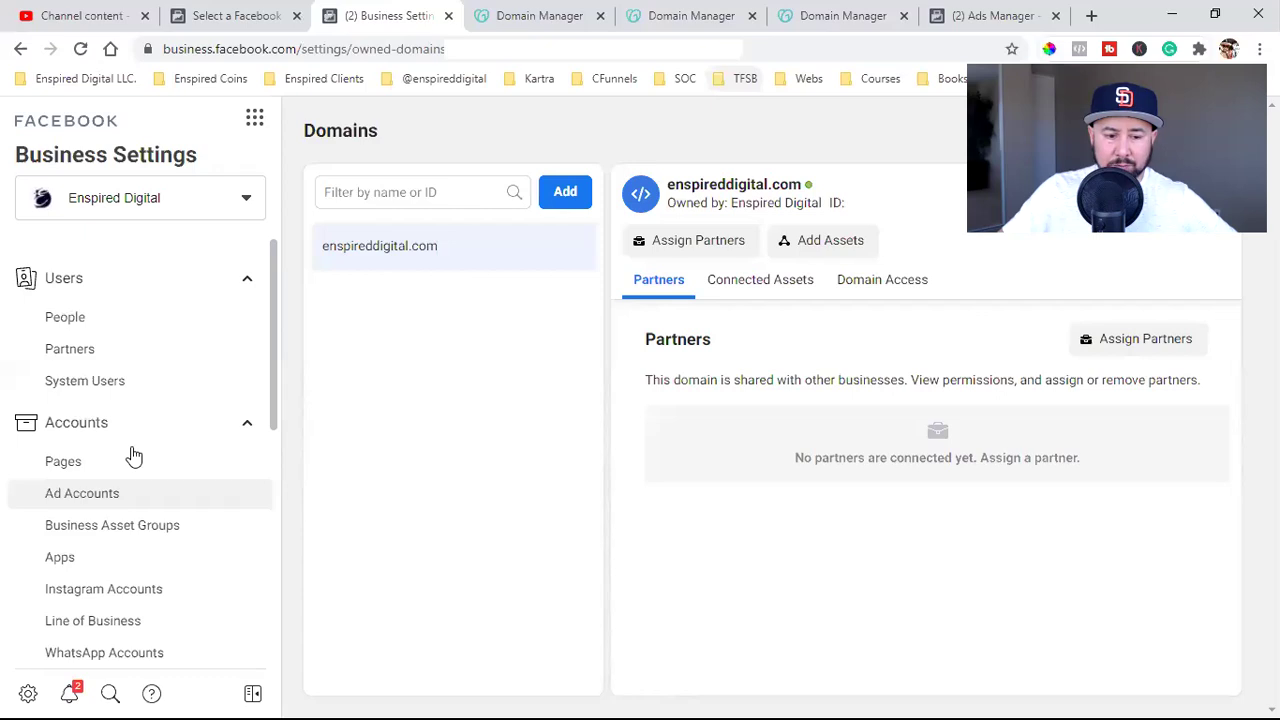
left_click(115, 330)
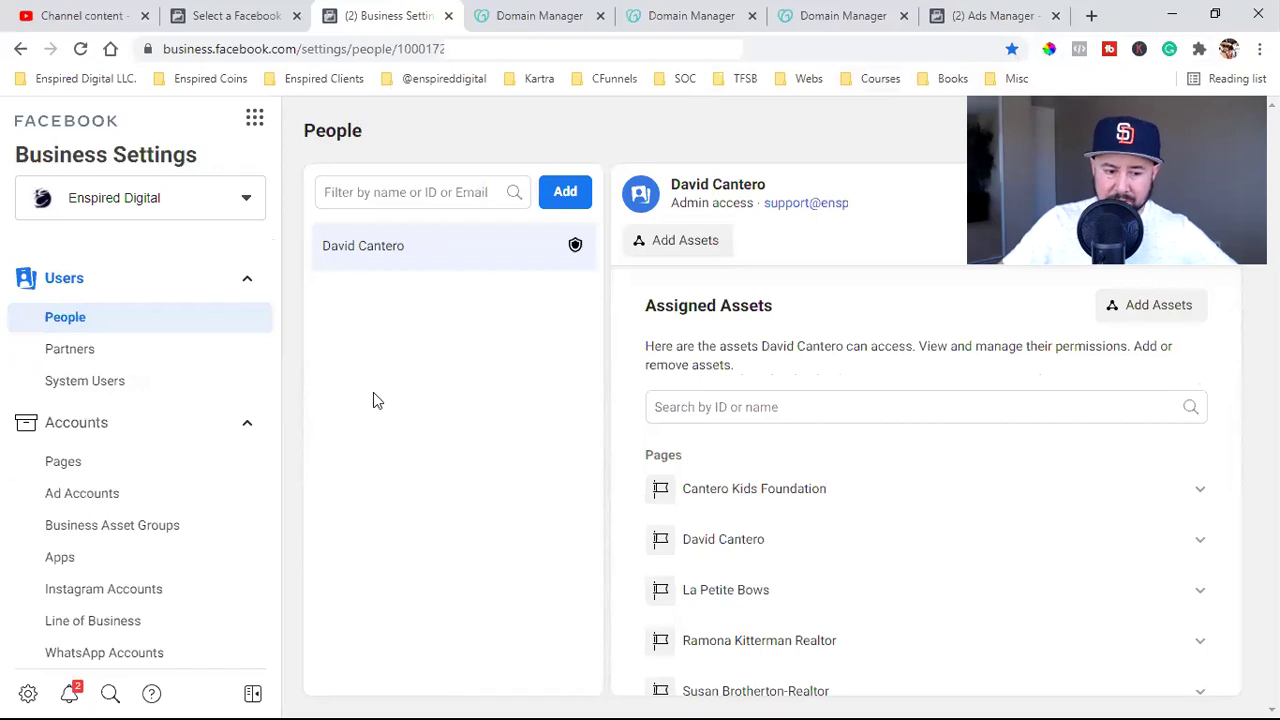
Locate the Brand Safety section in the Business Settings navigation and collapse it
scroll(203, 450, "down", 2)
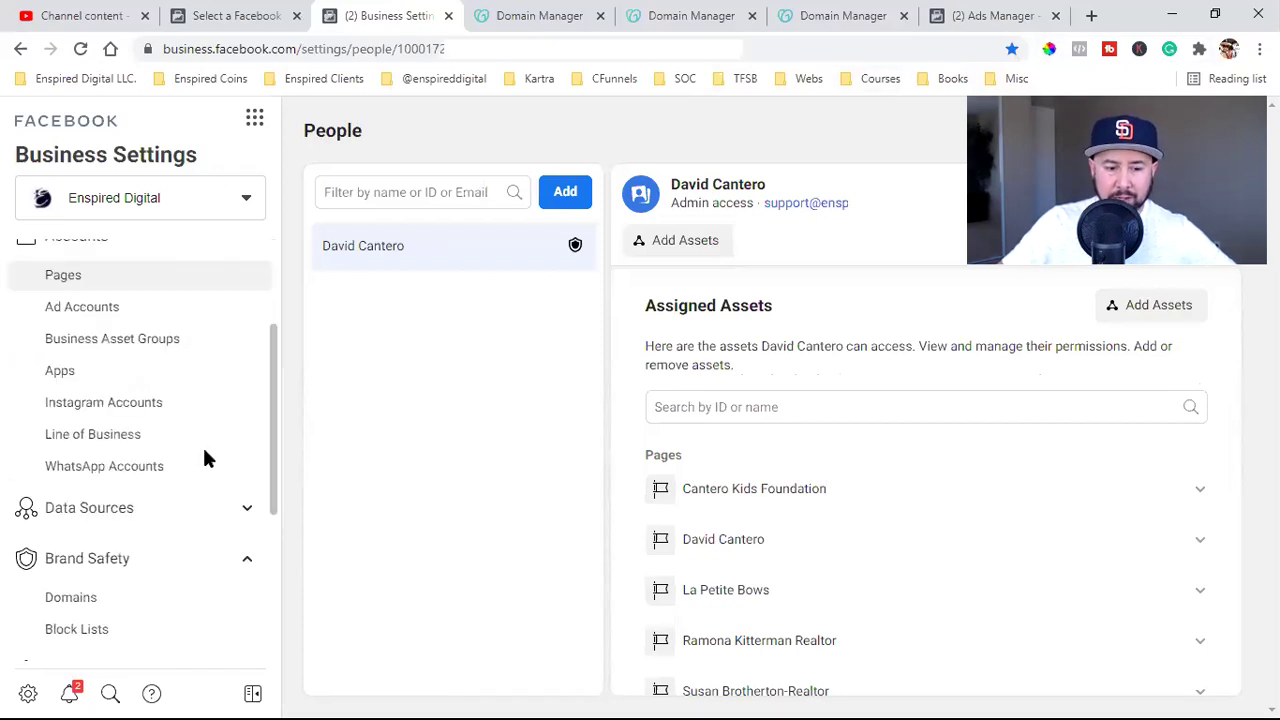
scroll(212, 425, "down", 1)
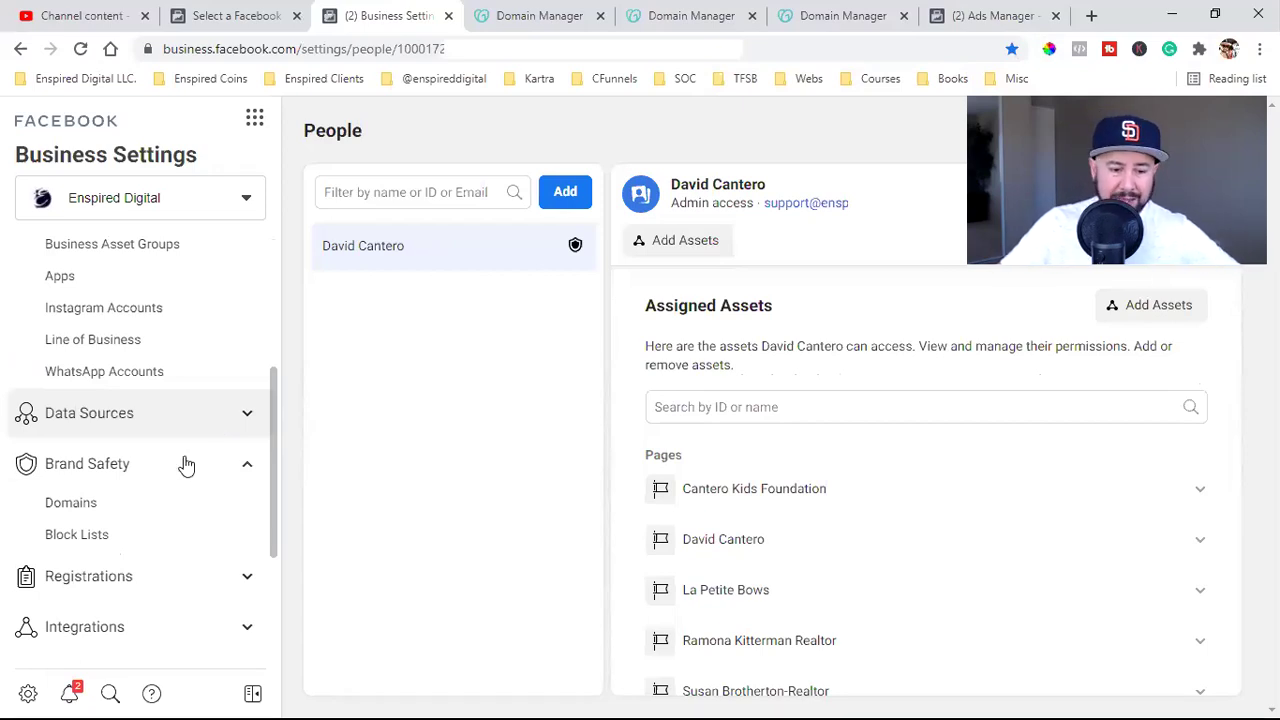
left_click(190, 464)
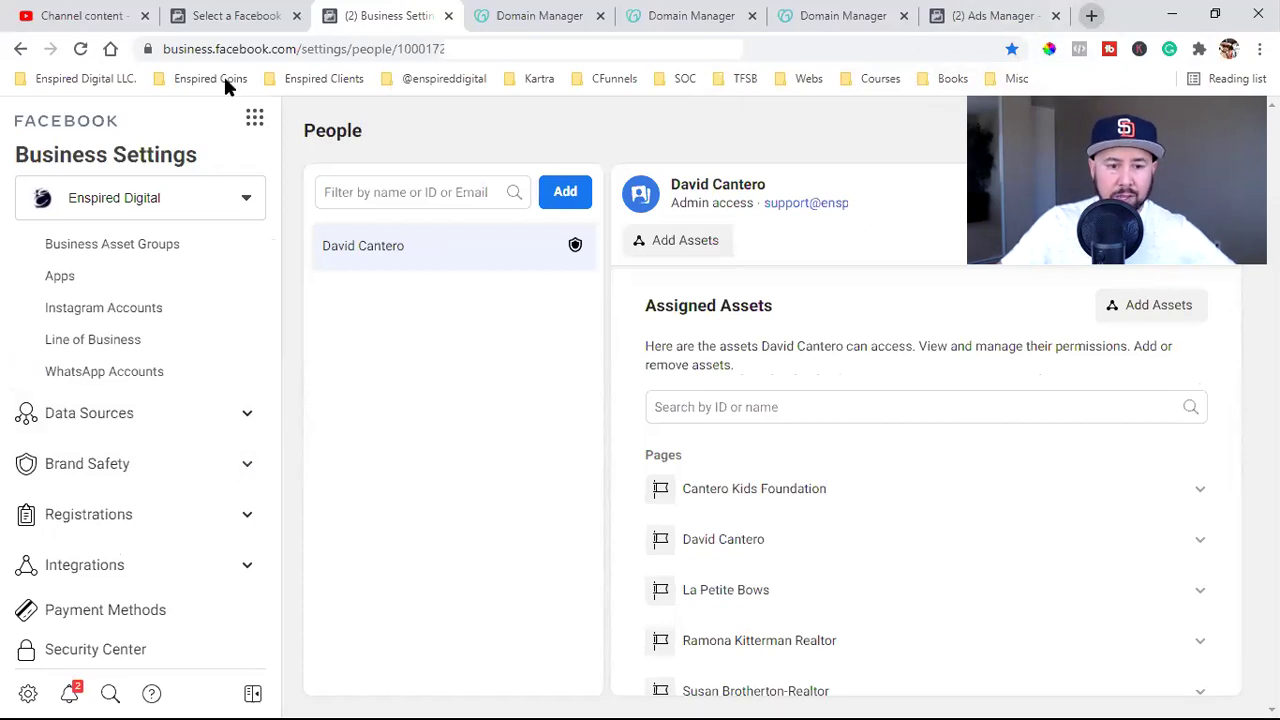
Open the bookmarked enspireddigital Facebook page in a new tab and go to the Facebook home feed
key("ctrl+t")
left_click(425, 79)
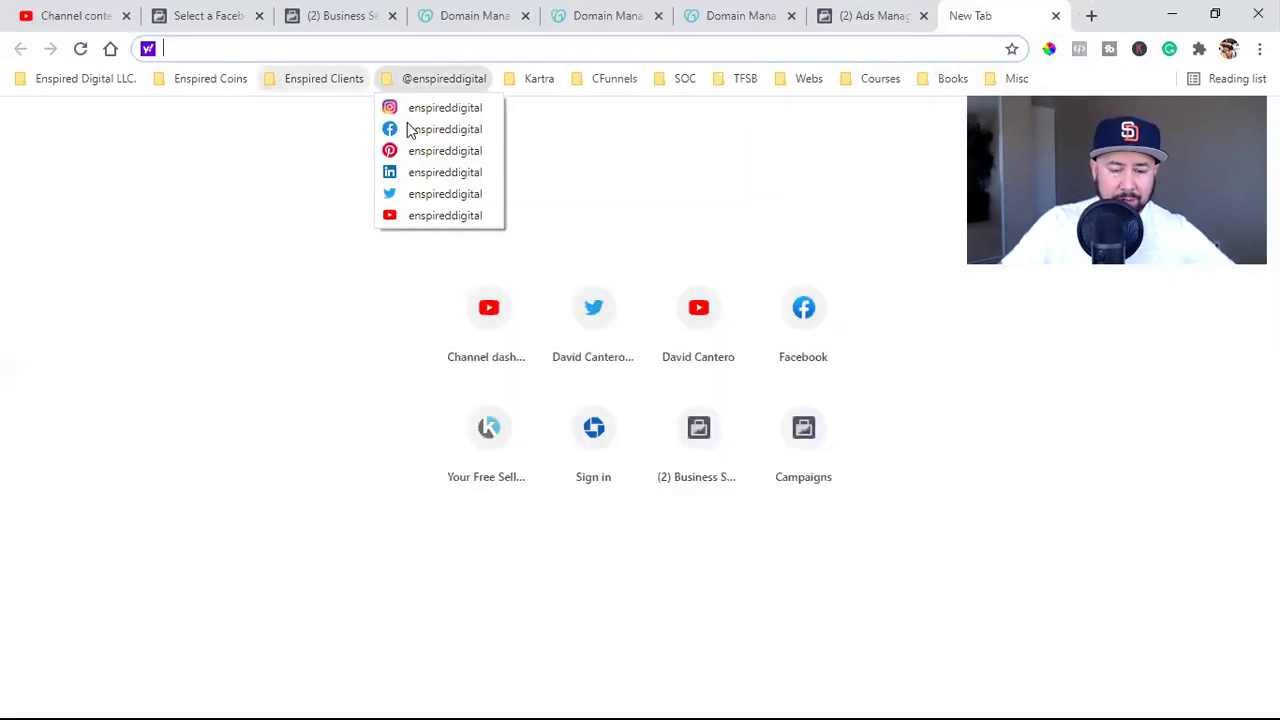
left_click(440, 129)
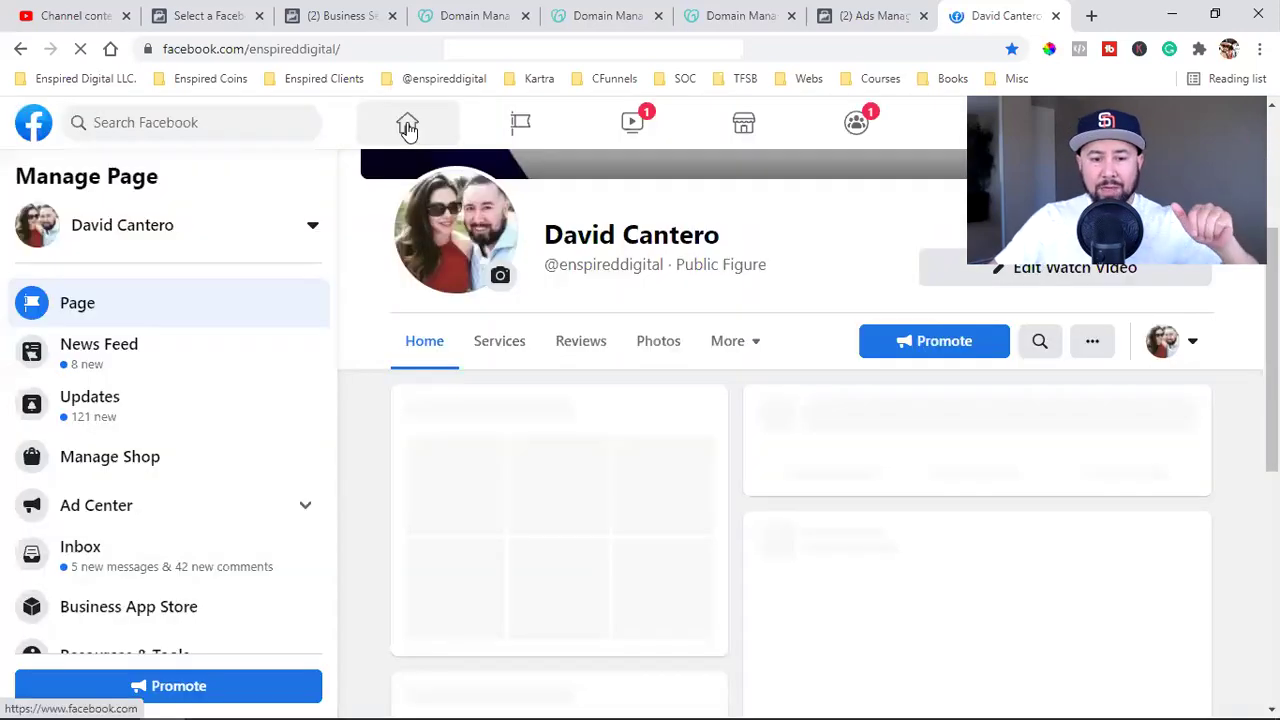
left_click(410, 123)
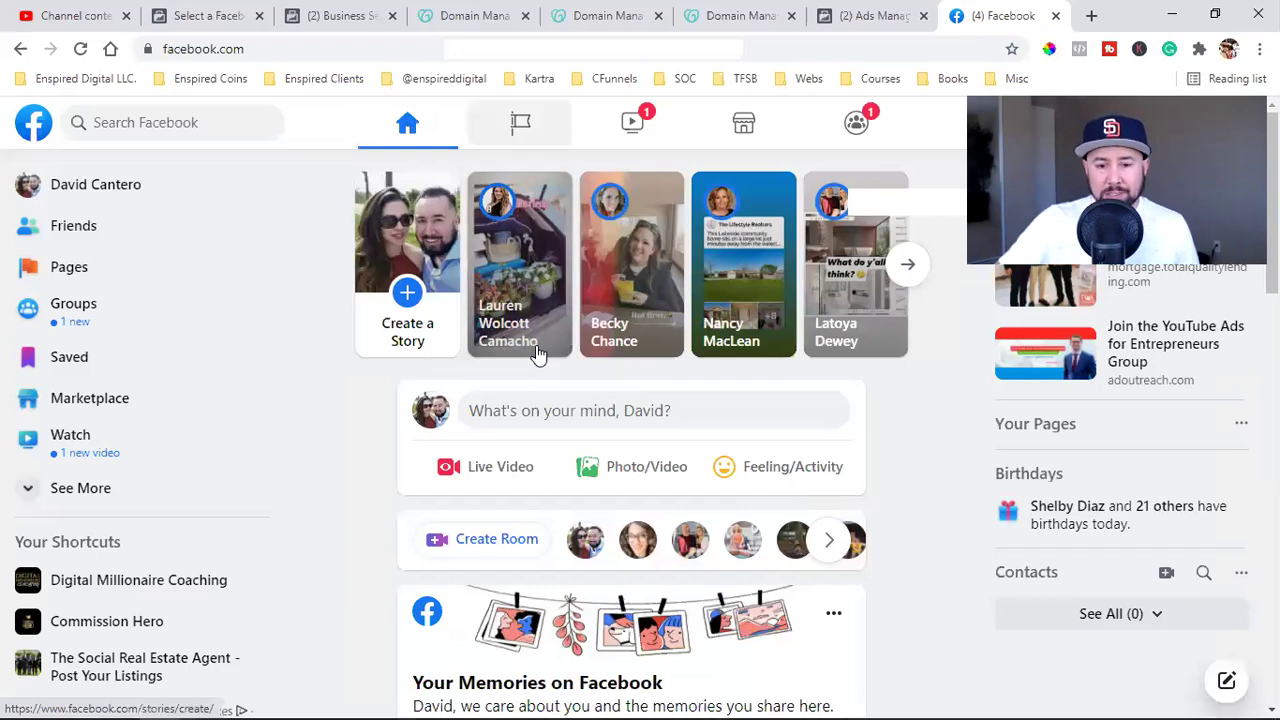
Look through the home feed for a sponsored video post and open its getclients.com landing page
scroll(583, 366, "down", 6)
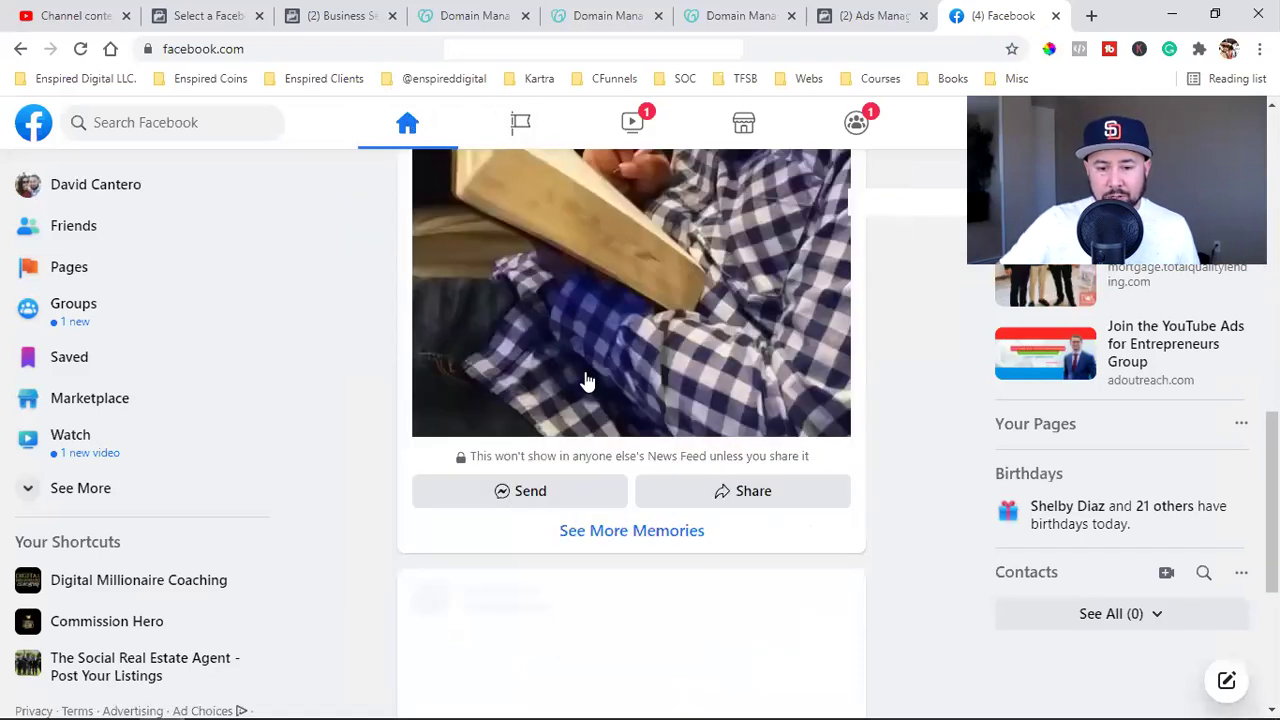
scroll(587, 381, "up", 3)
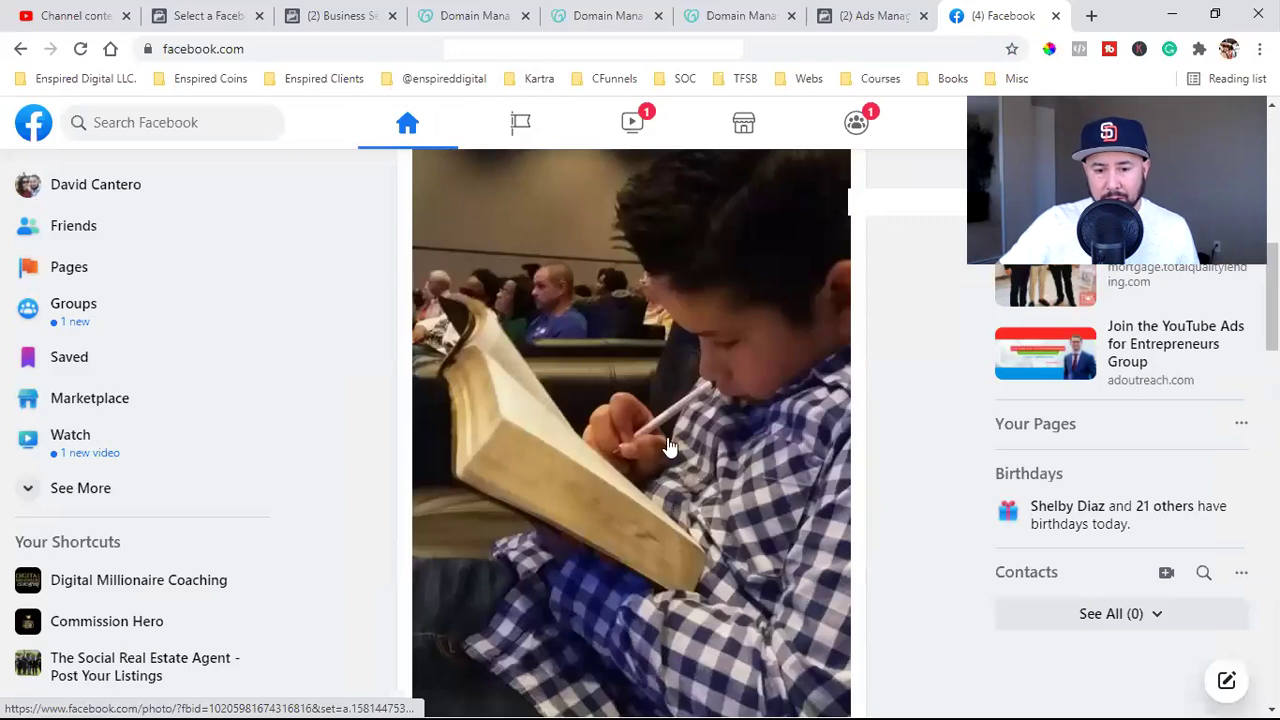
scroll(712, 320, "up", 1)
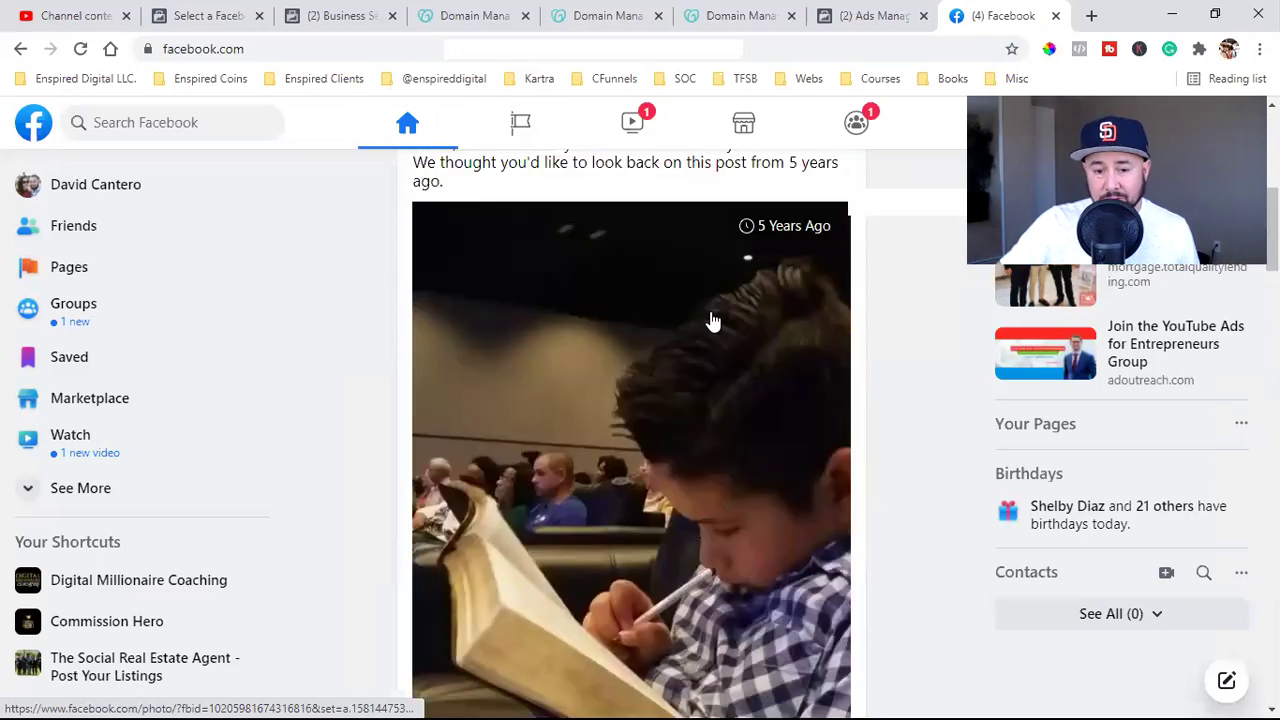
scroll(712, 320, "up", 1)
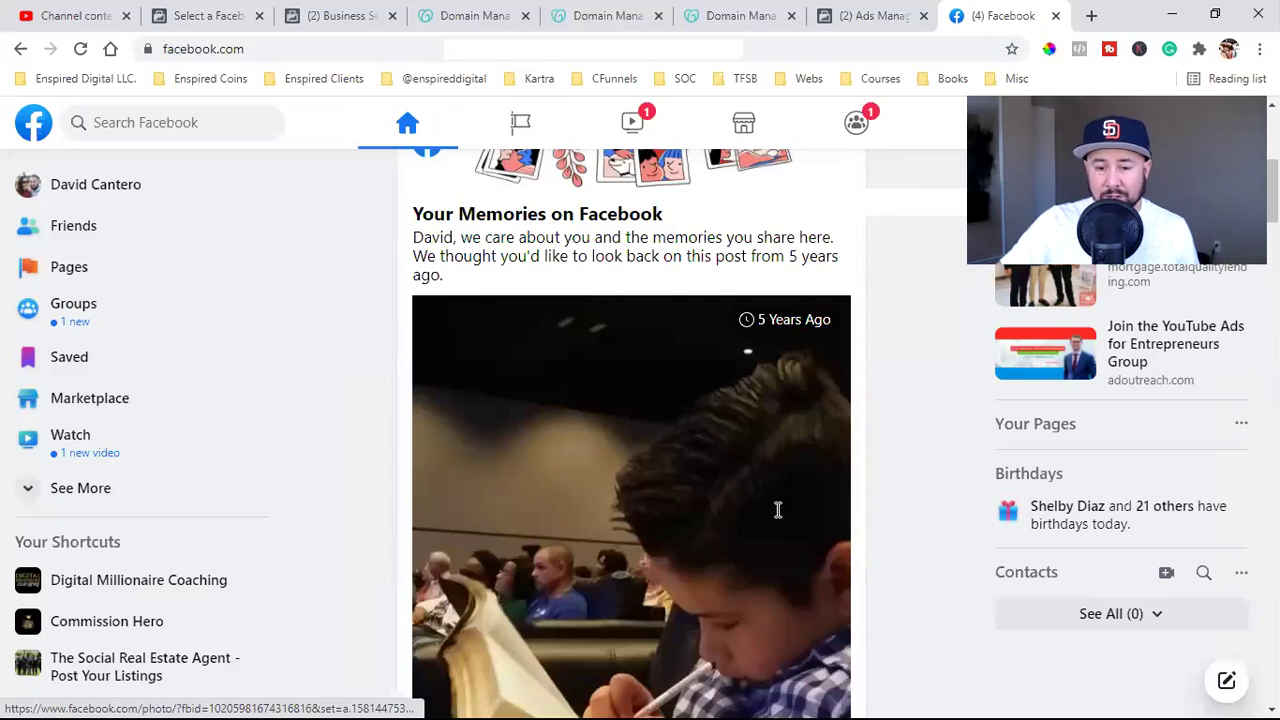
scroll(600, 450, "down", 2)
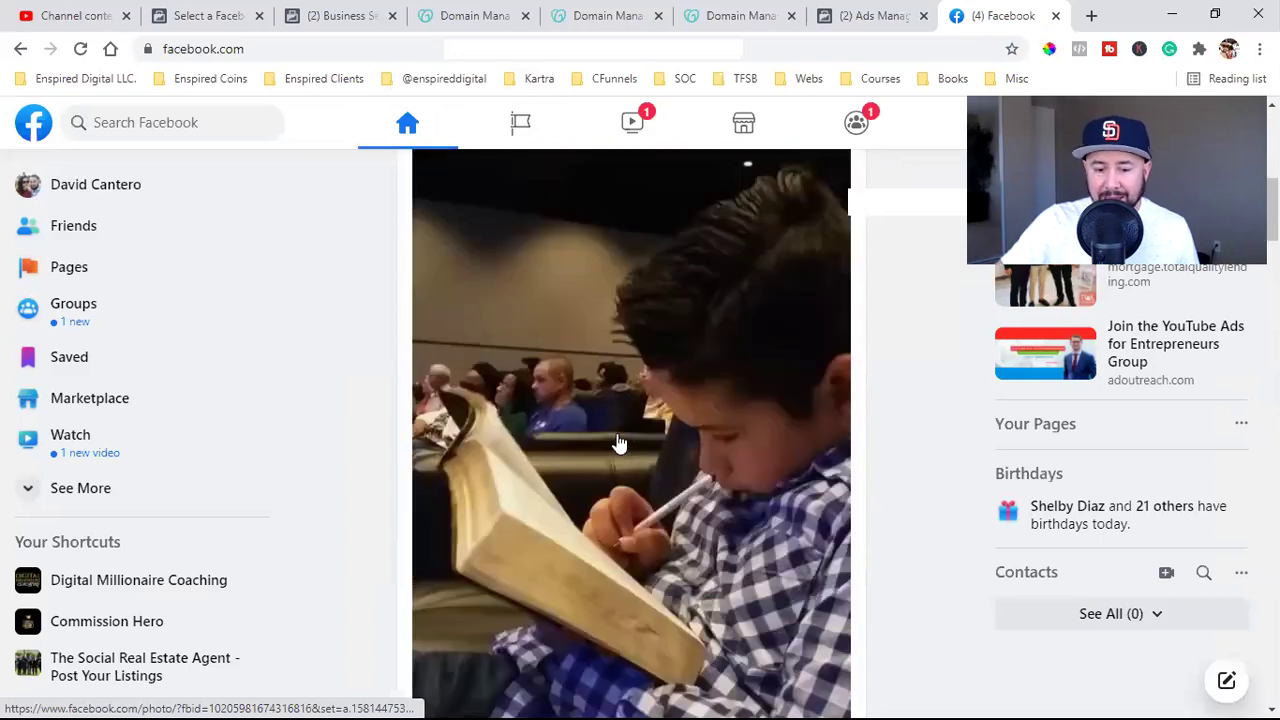
scroll(650, 467, "down", 1)
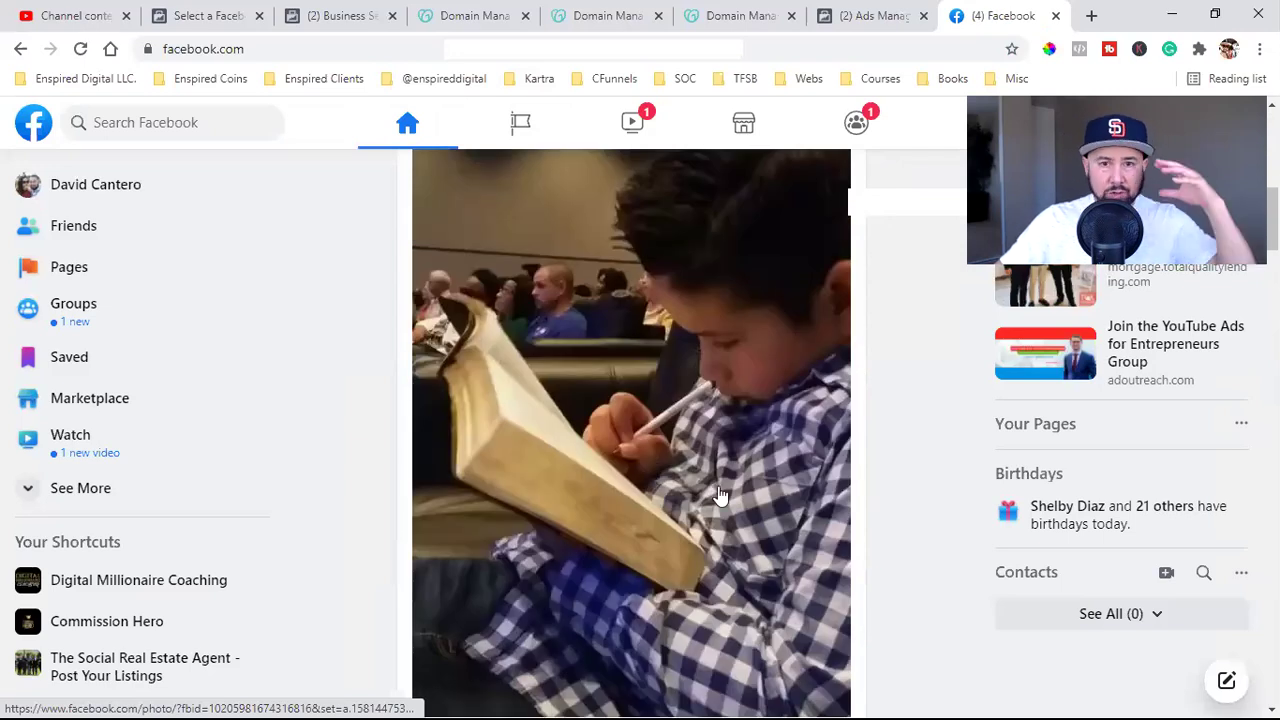
scroll(717, 494, "down", 2)
scroll(717, 494, "up", 2)
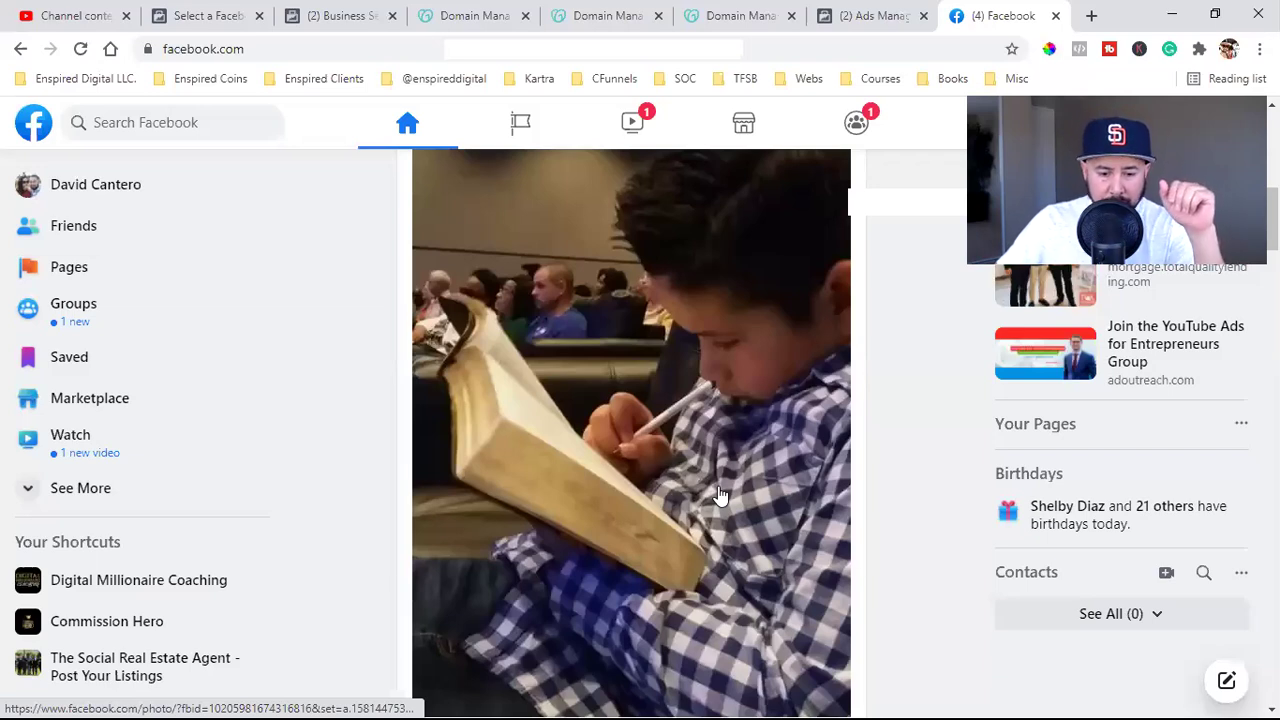
scroll(720, 495, "down", 3)
scroll(720, 495, "down", 3)
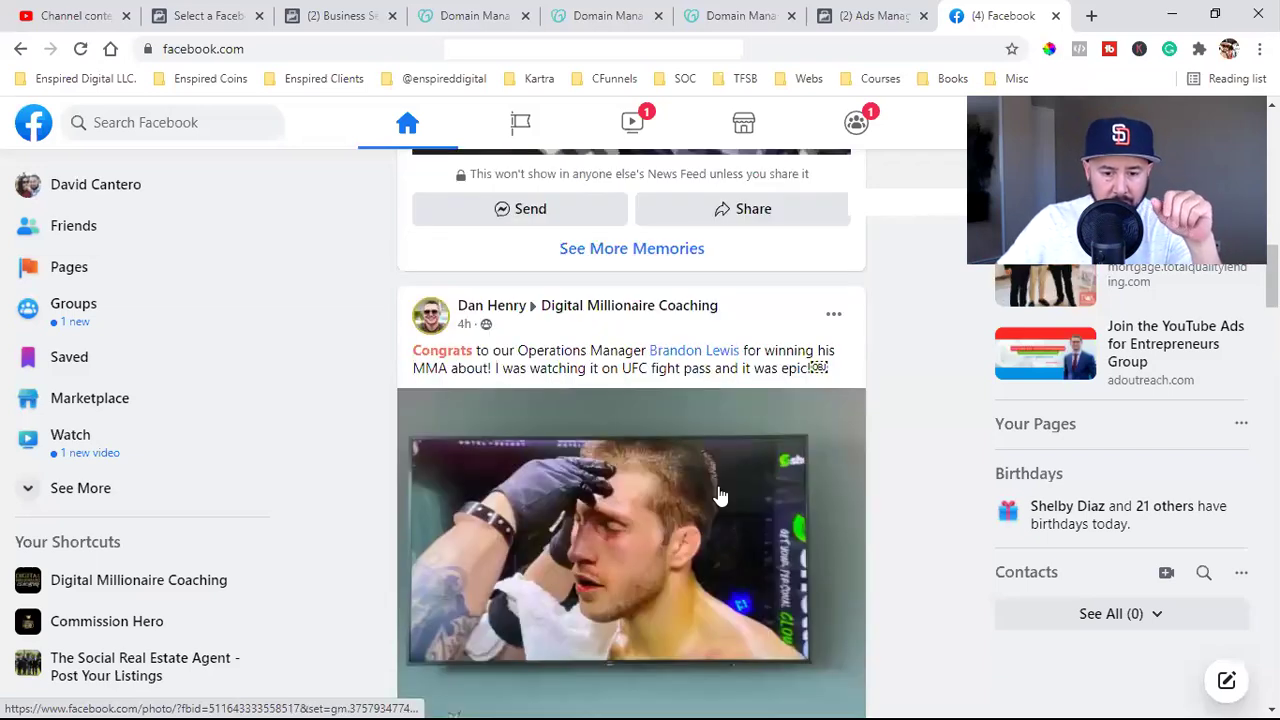
scroll(720, 495, "down", 1)
scroll(720, 495, "down", 5)
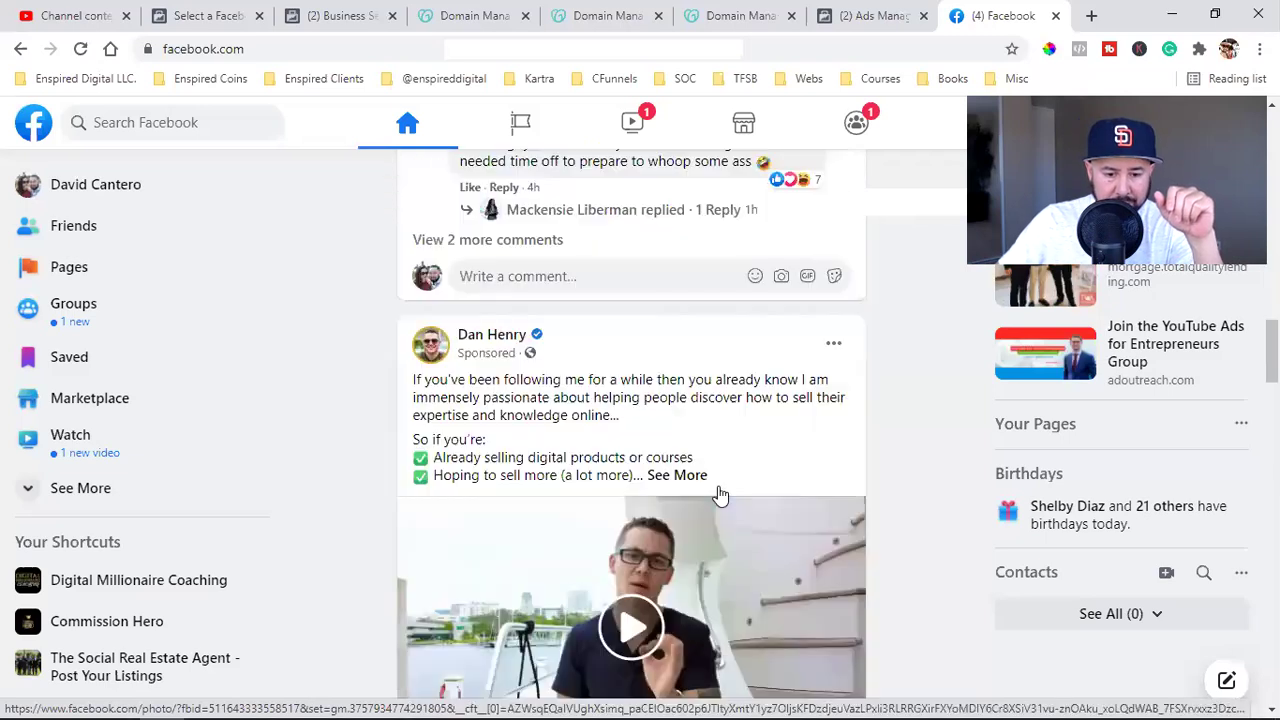
scroll(655, 390, "down", 1)
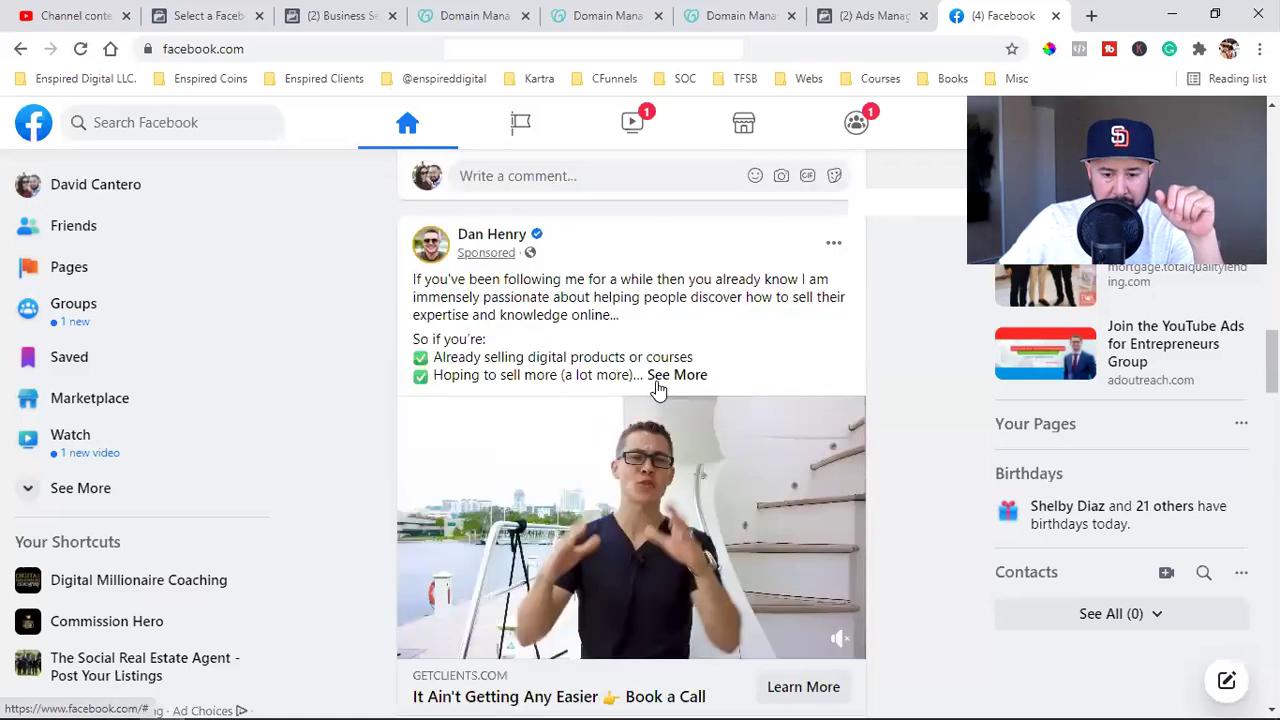
left_click(826, 513)
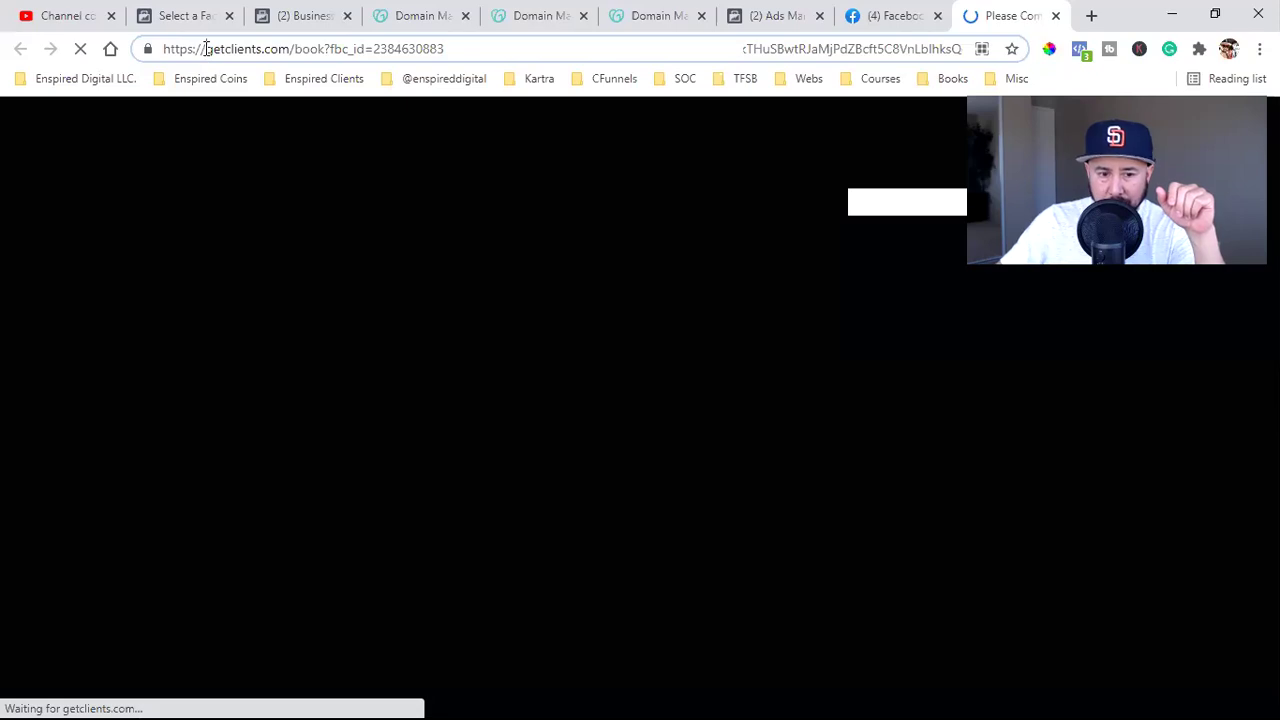
Highlight parts of the landing page address in turn: getclients.com/book, the address with its tracking parameters, the book path, and the com ending
left_click_drag(206, 49, 322, 49)
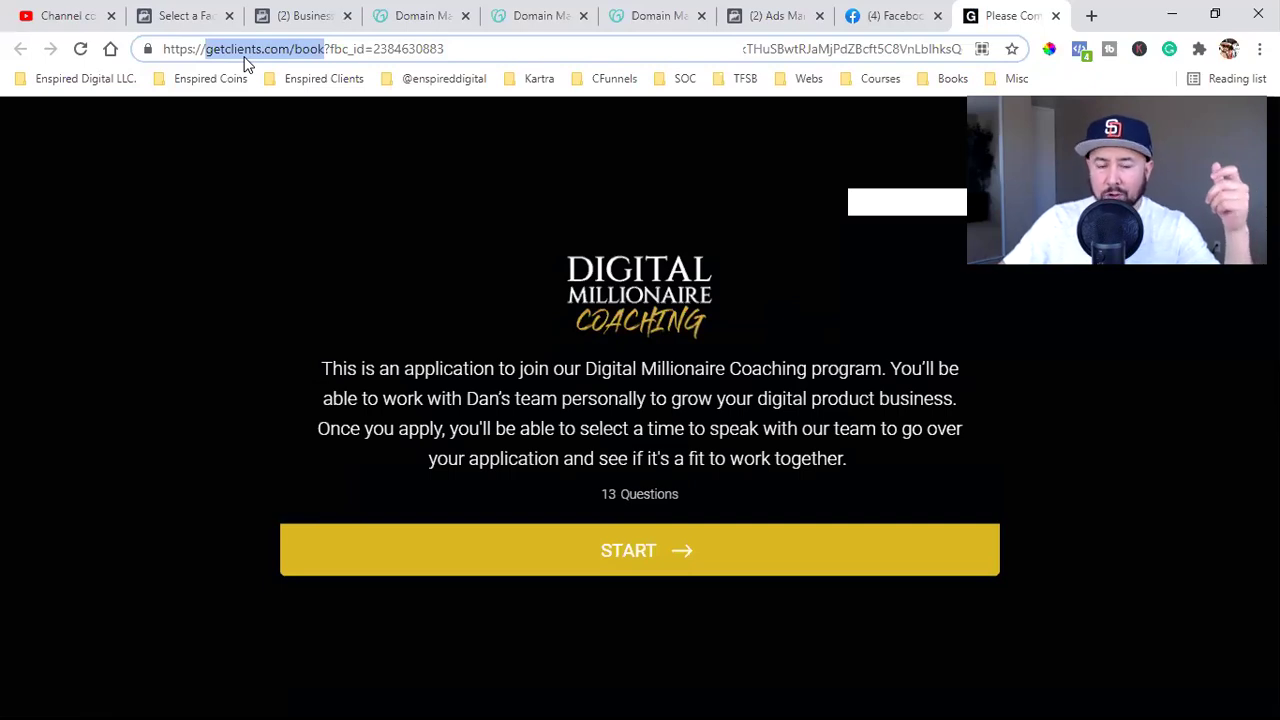
left_click(515, 52)
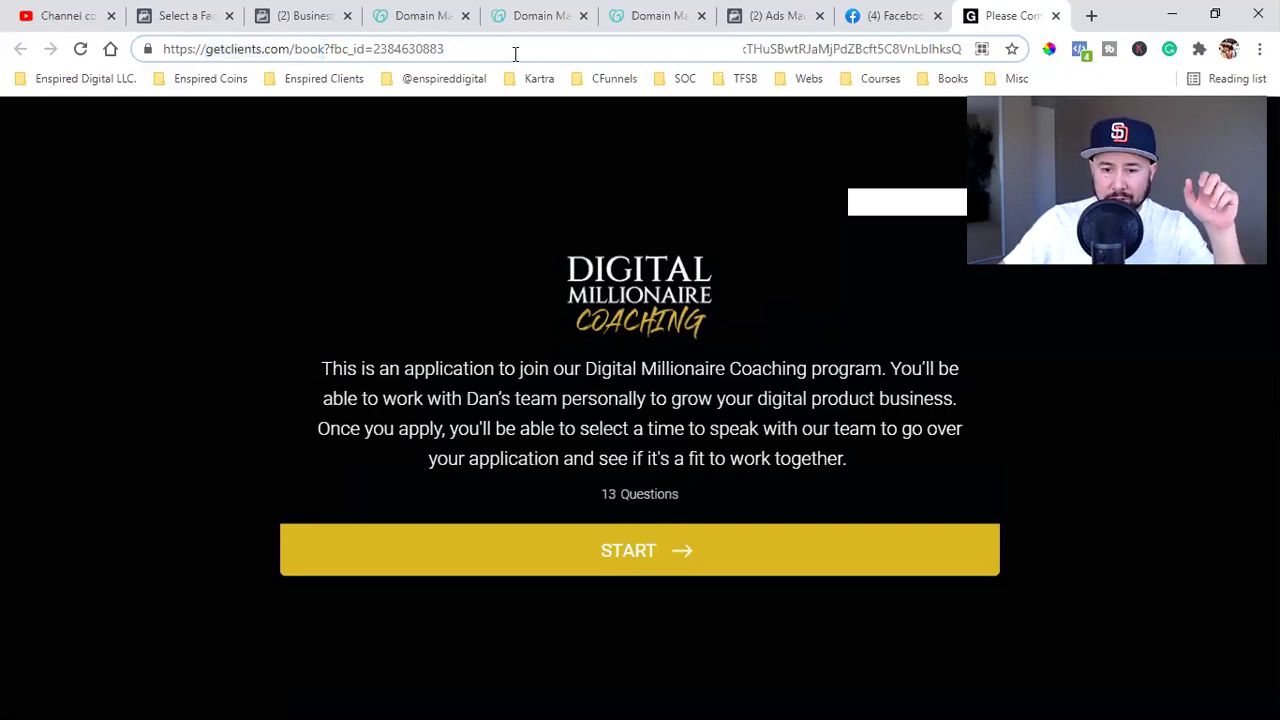
left_click(207, 52, "shift")
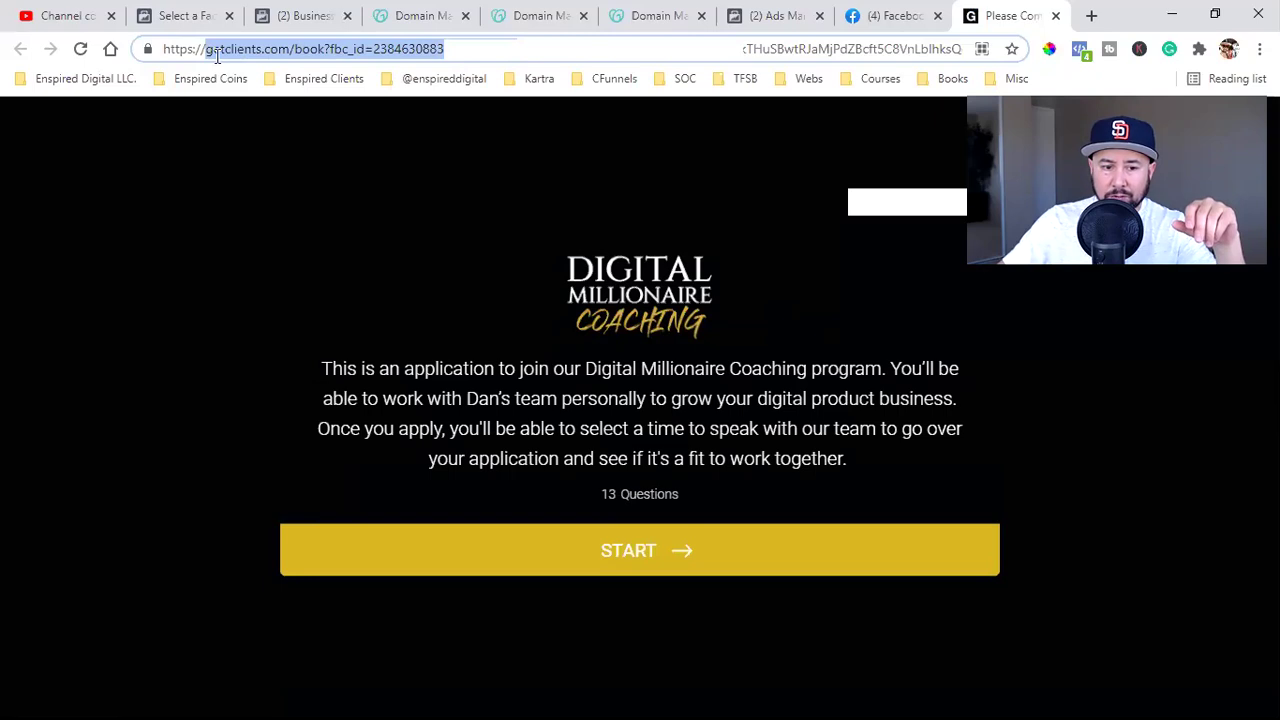
left_click(205, 48)
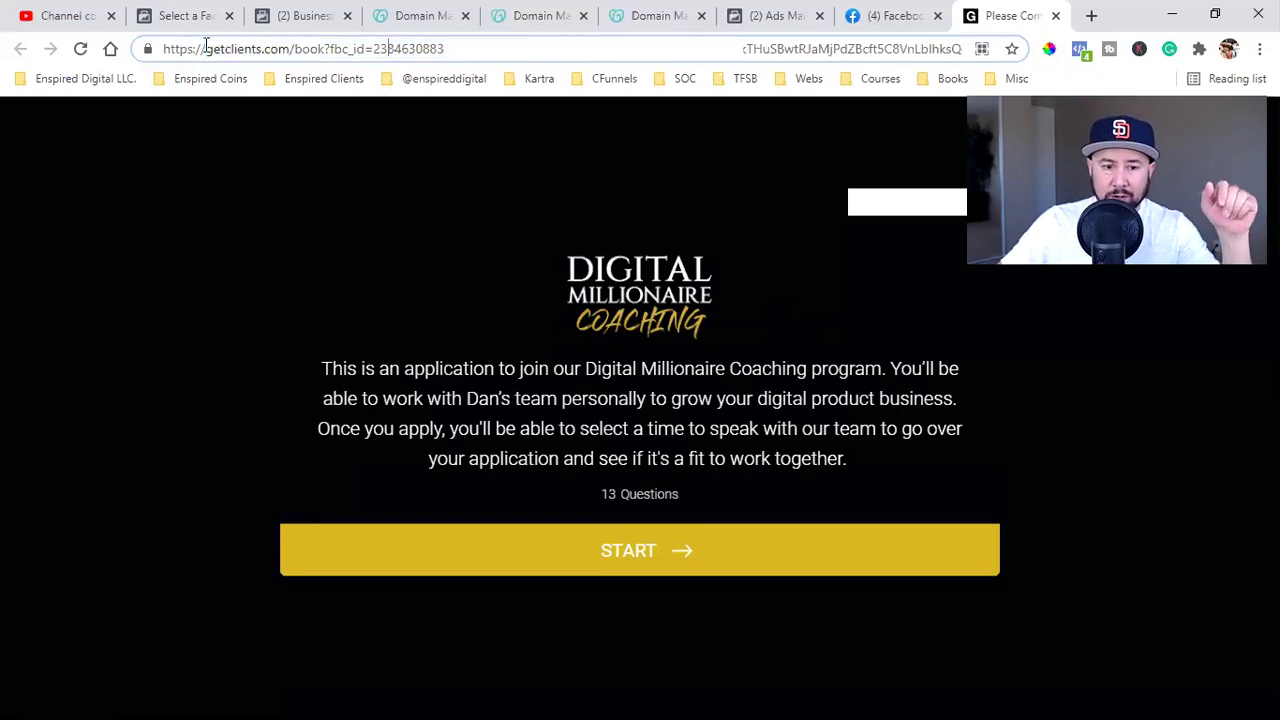
left_click(914, 48, "shift")
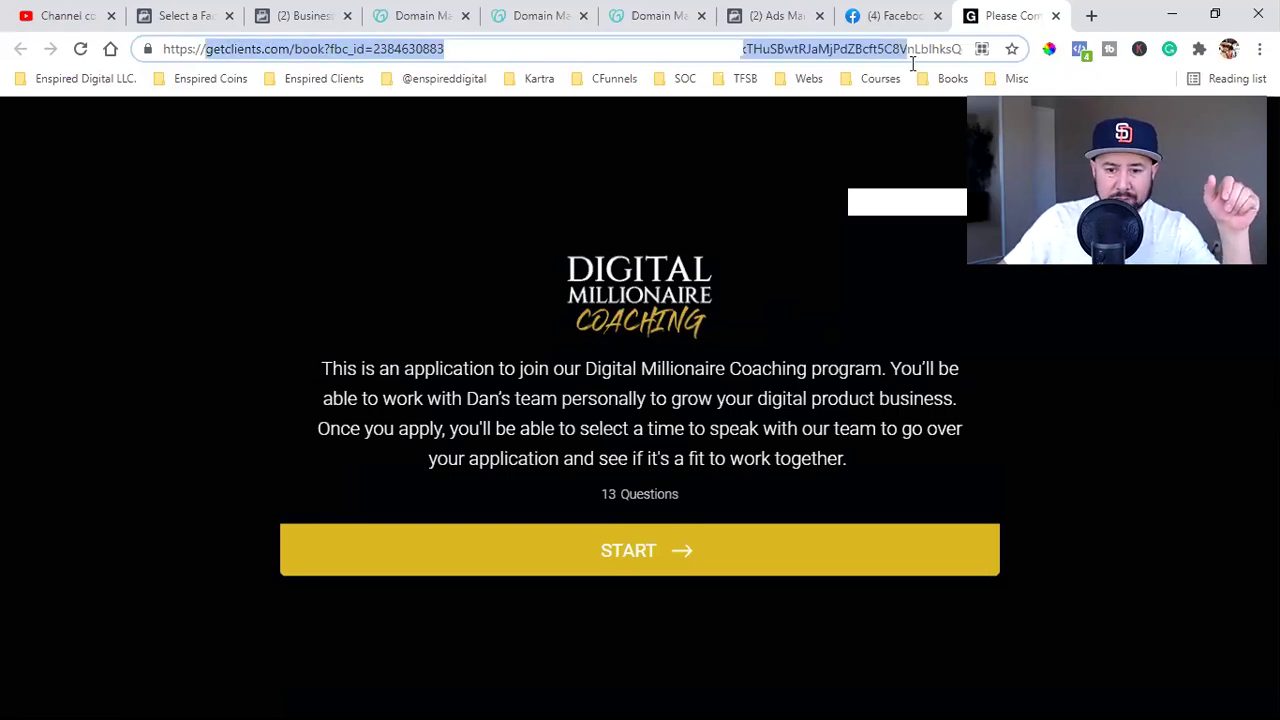
double_click(313, 56)
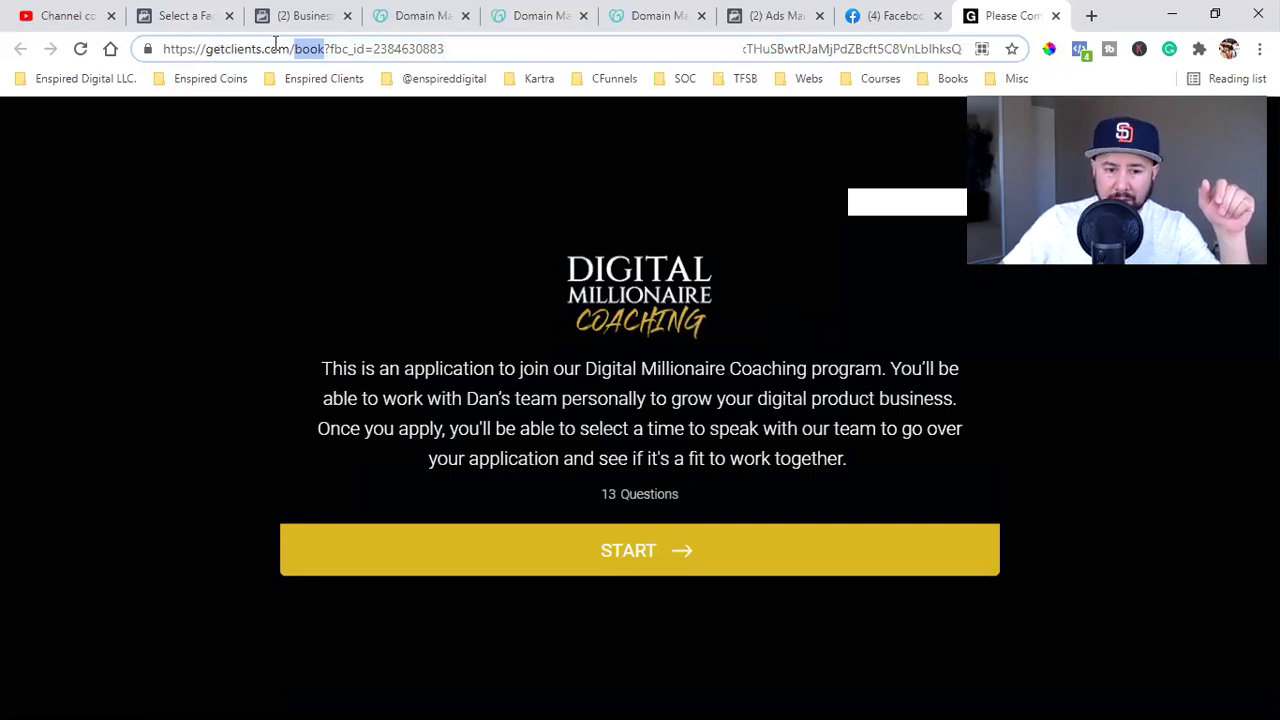
double_click(276, 48)
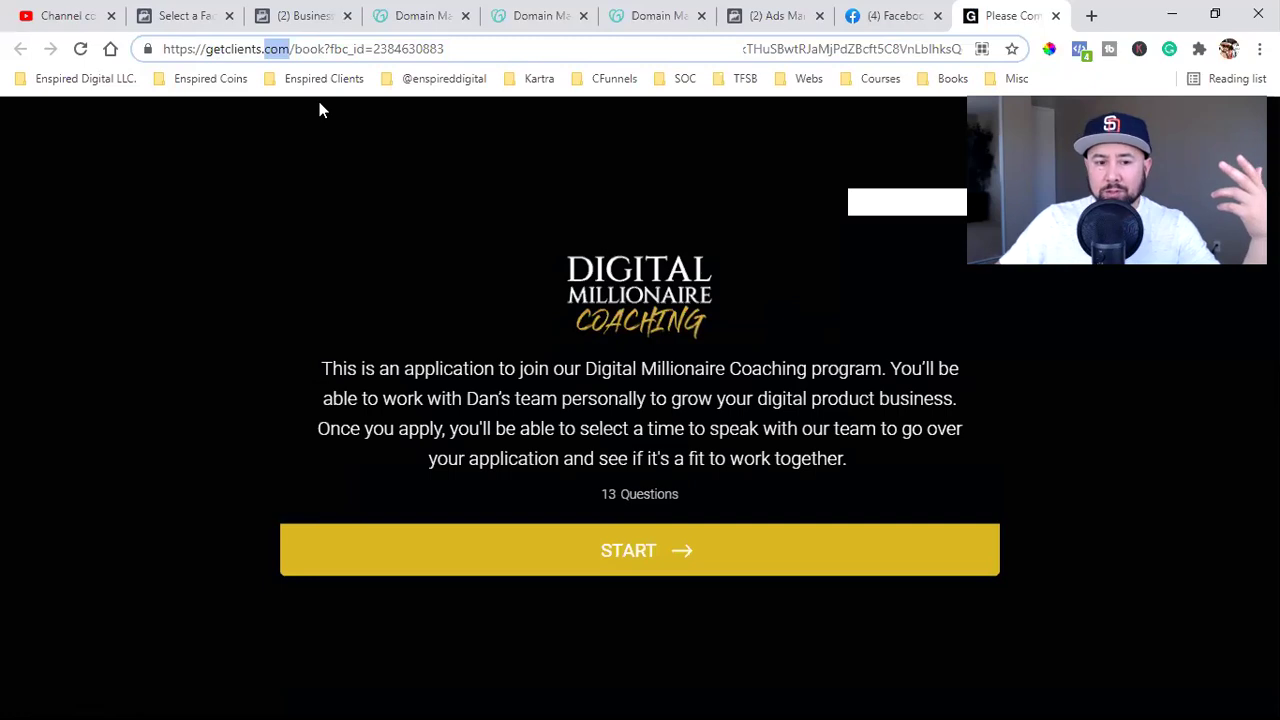
Highlight the getclients.com/book part of the landing page address and return to the sponsored post on Facebook
key("Right")
left_click(207, 49)
left_click(330, 49, "shift")
key("shift+Left")
key("ctrl+shift+Tab")
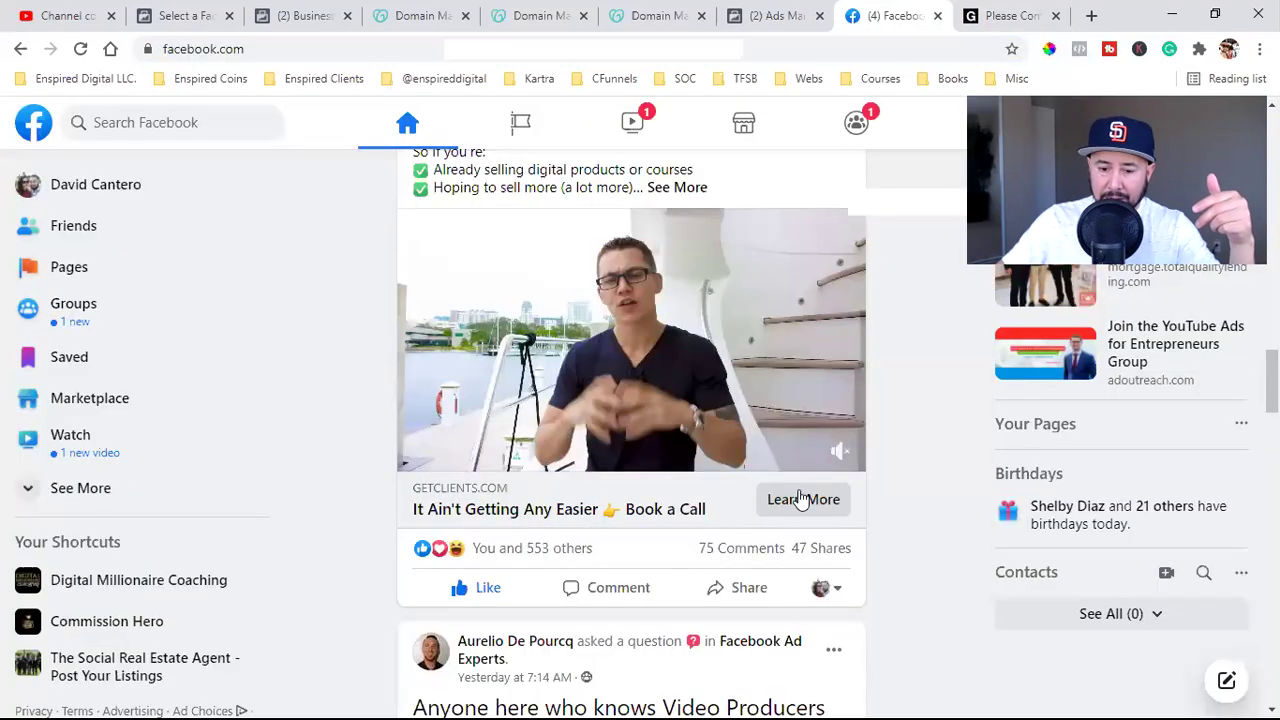
Go back to the landing page and select getclients.com/book in its address, excluding the tracking parameters
left_click(993, 8)
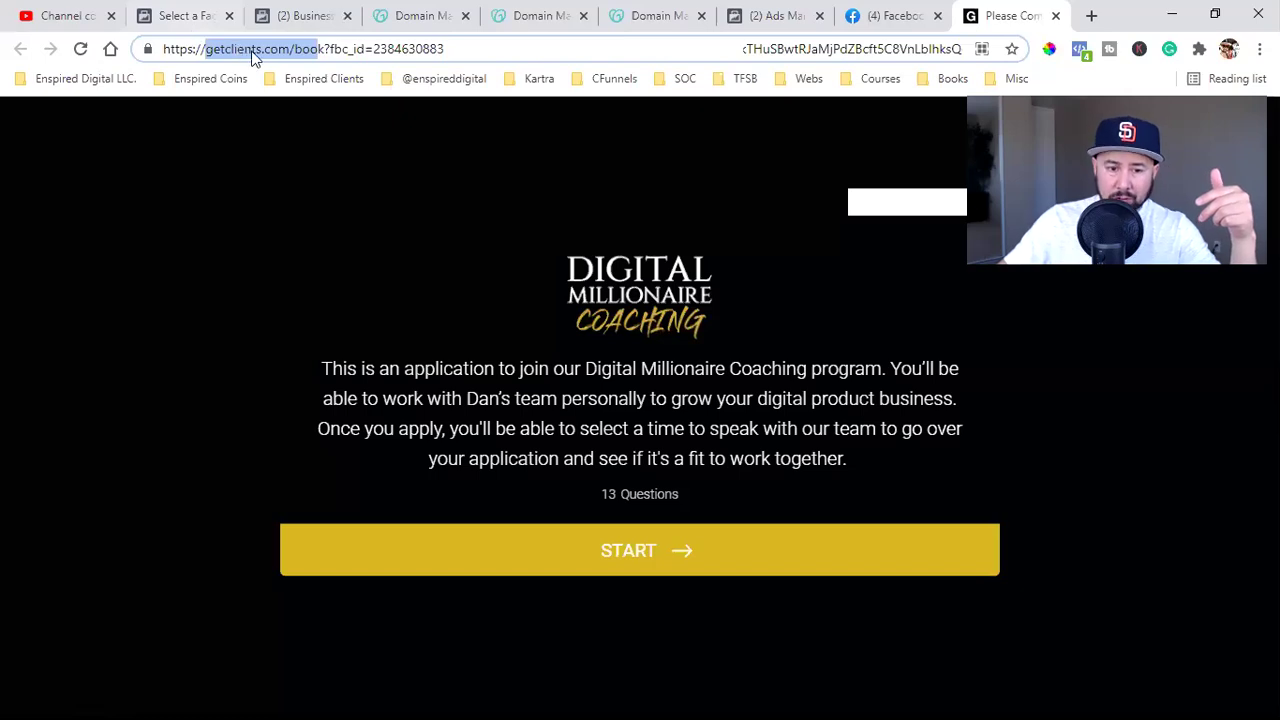
double_click(251, 50)
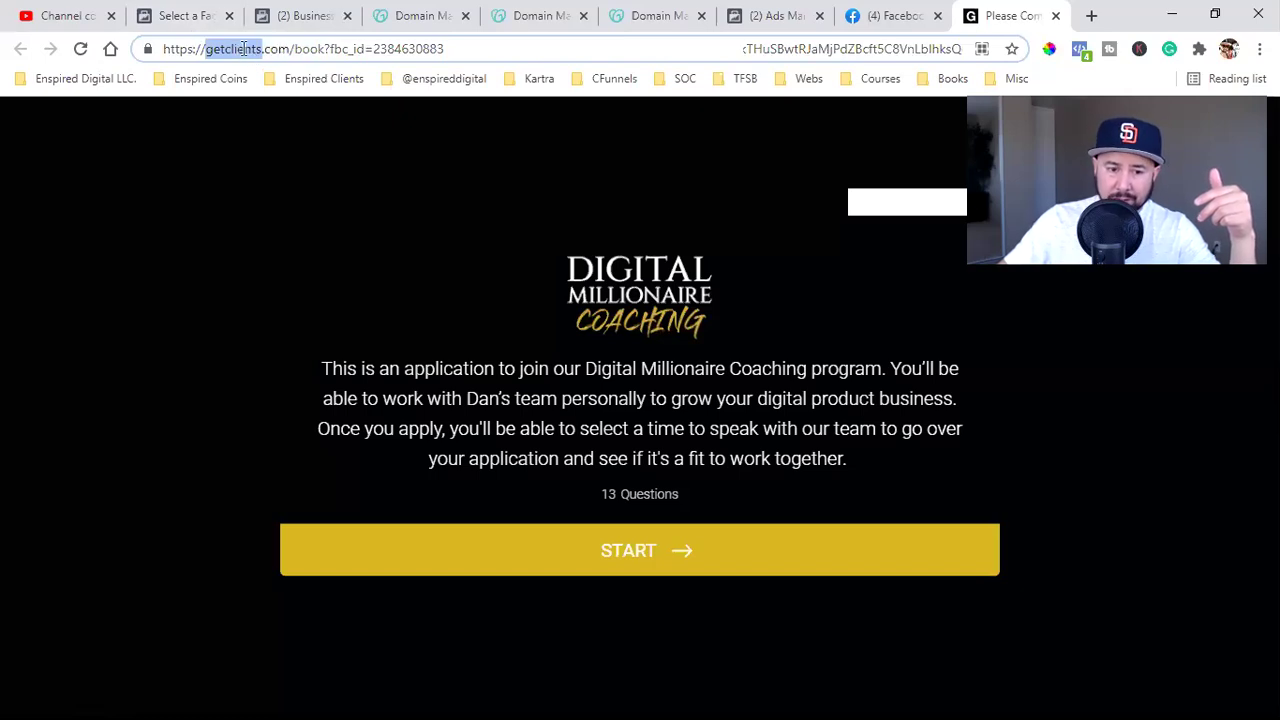
left_click(328, 49, "shift")
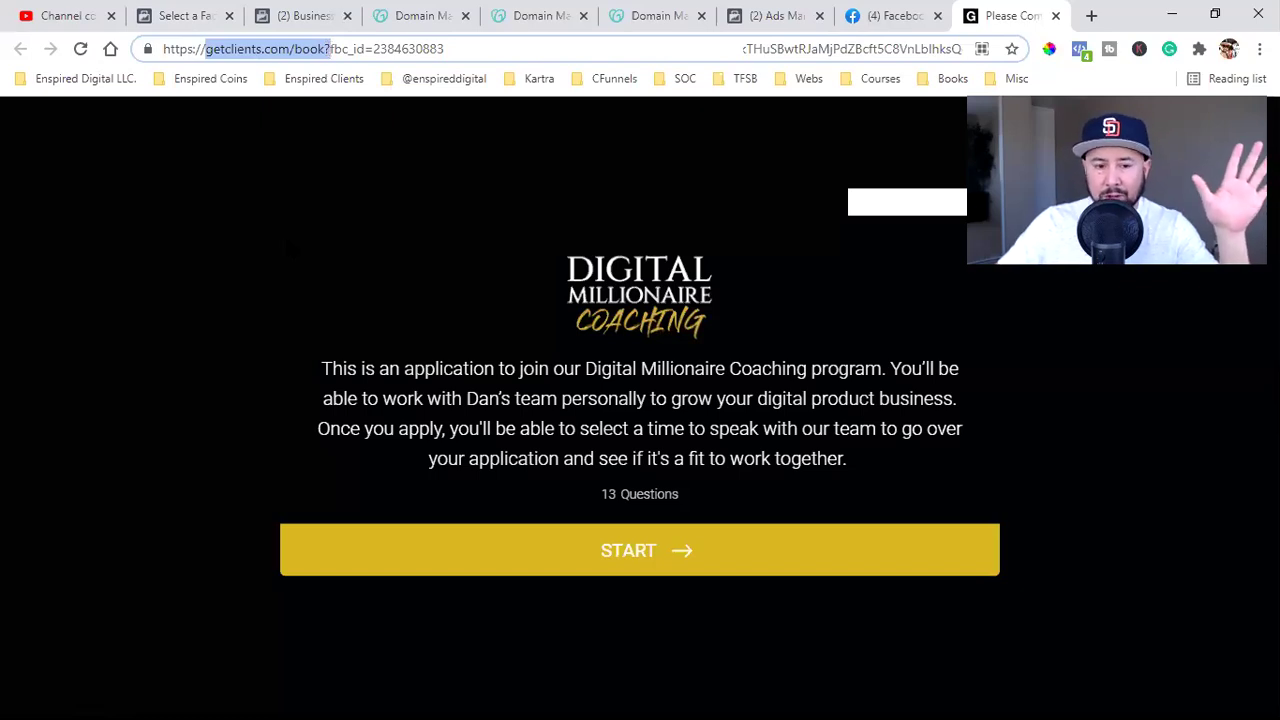
key("shift+Left")
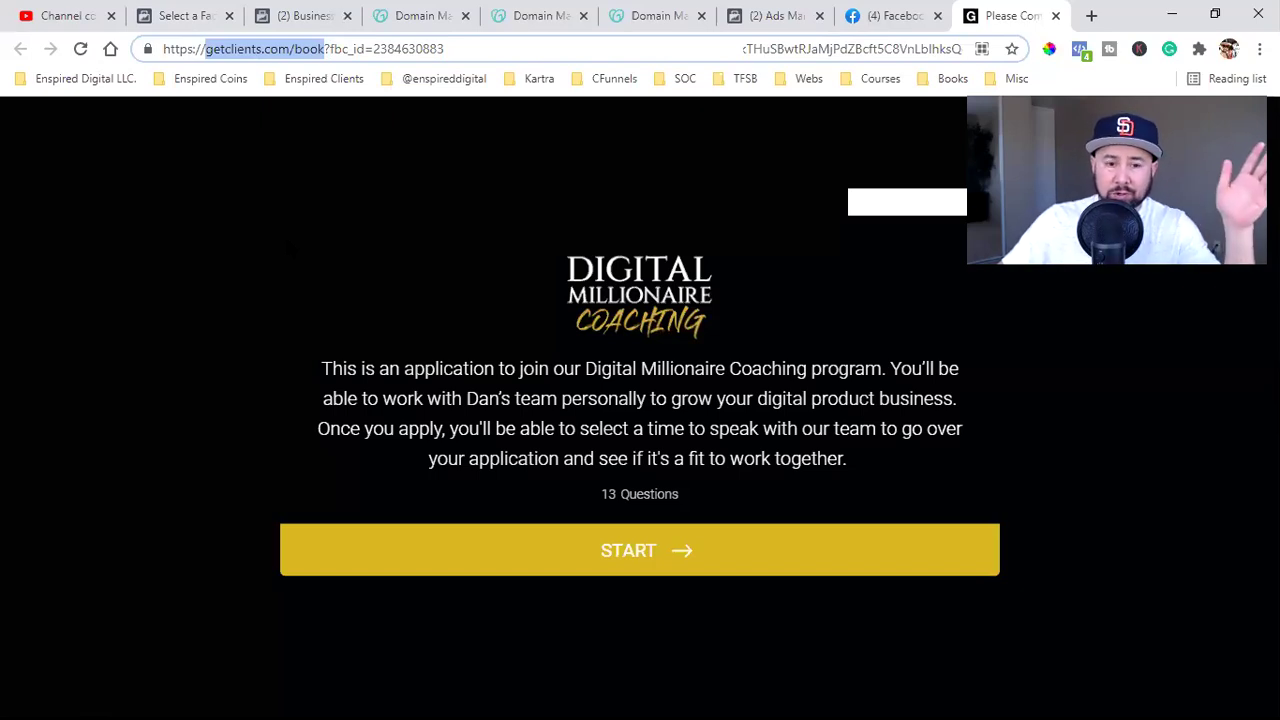
Highlight the whole landing page address and the stretch from getclients.com through its tracking parameters
double_click(276, 49)
left_click(276, 49)
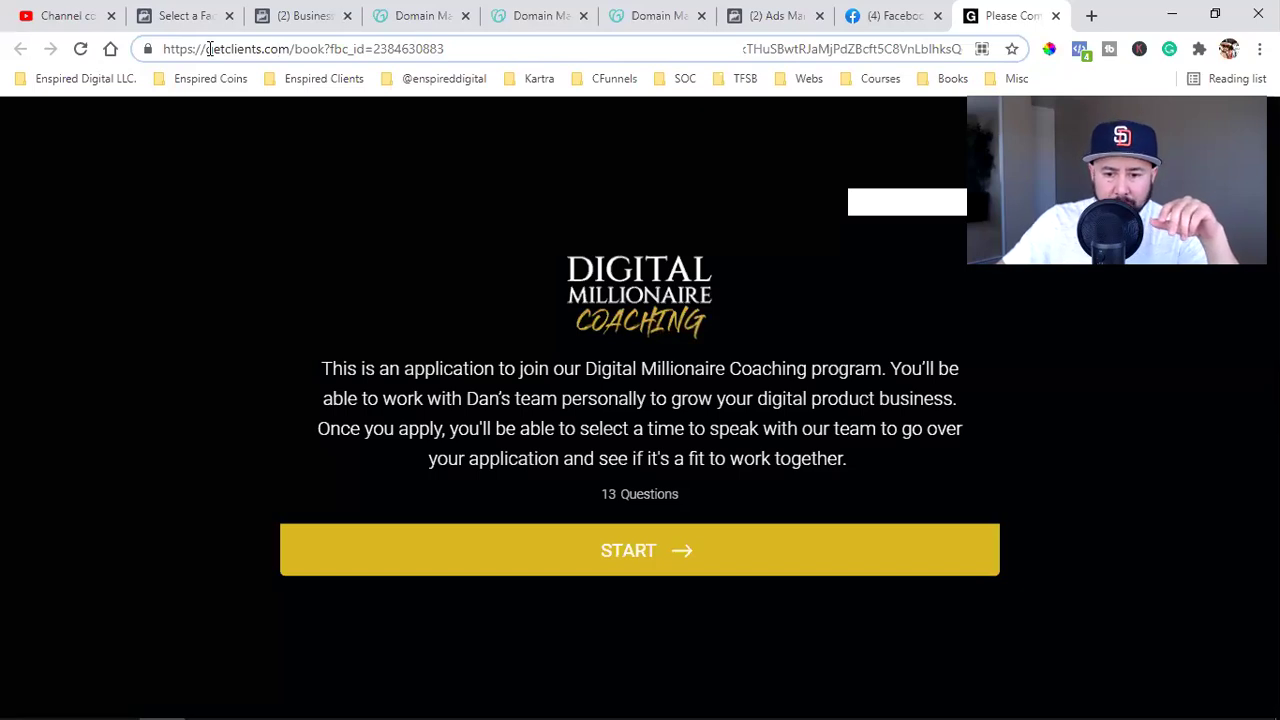
key("ctrl+a")
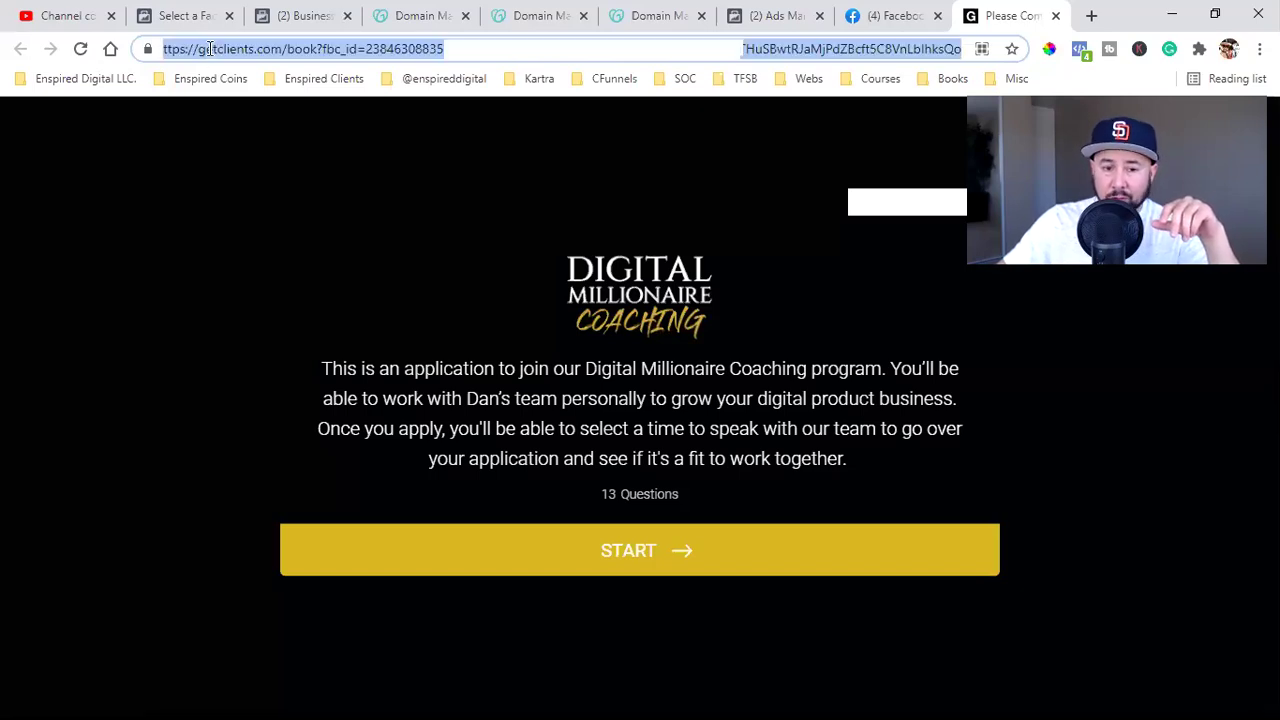
left_click_drag(210, 49, 320, 49)
left_click_drag(435, 62, 930, 57)
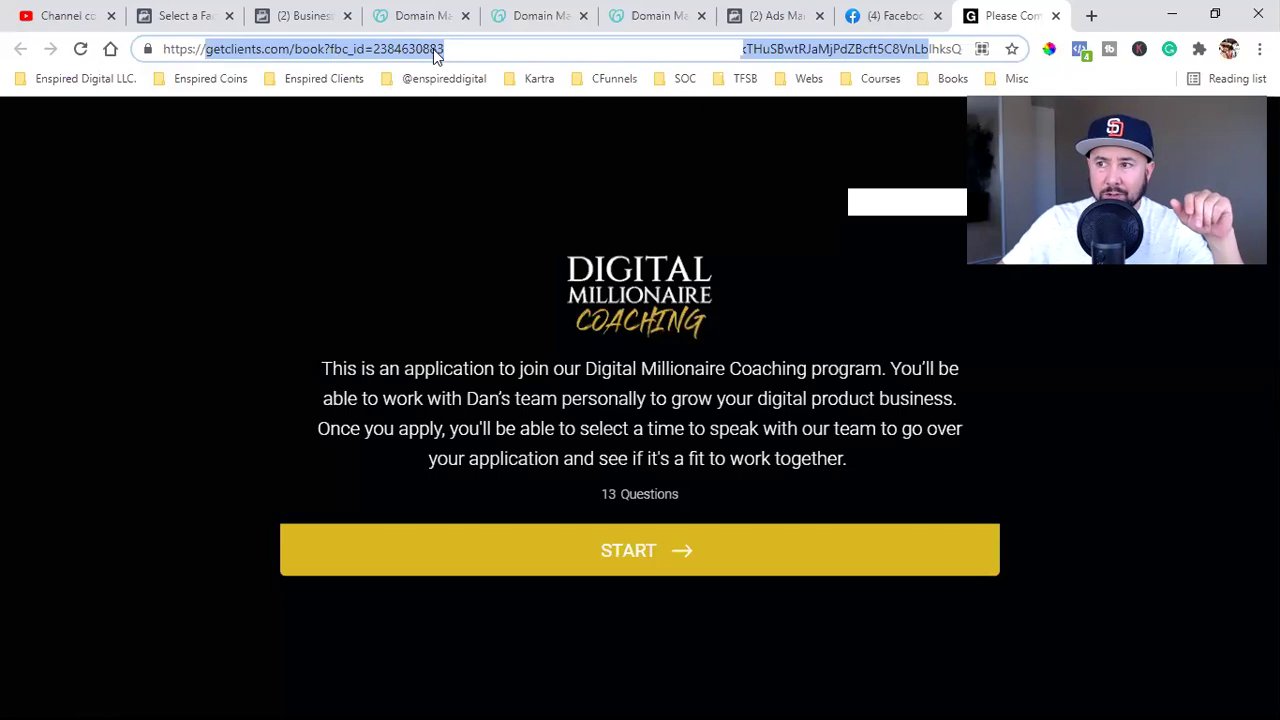
left_click(323, 50)
left_click_drag(209, 50, 300, 88)
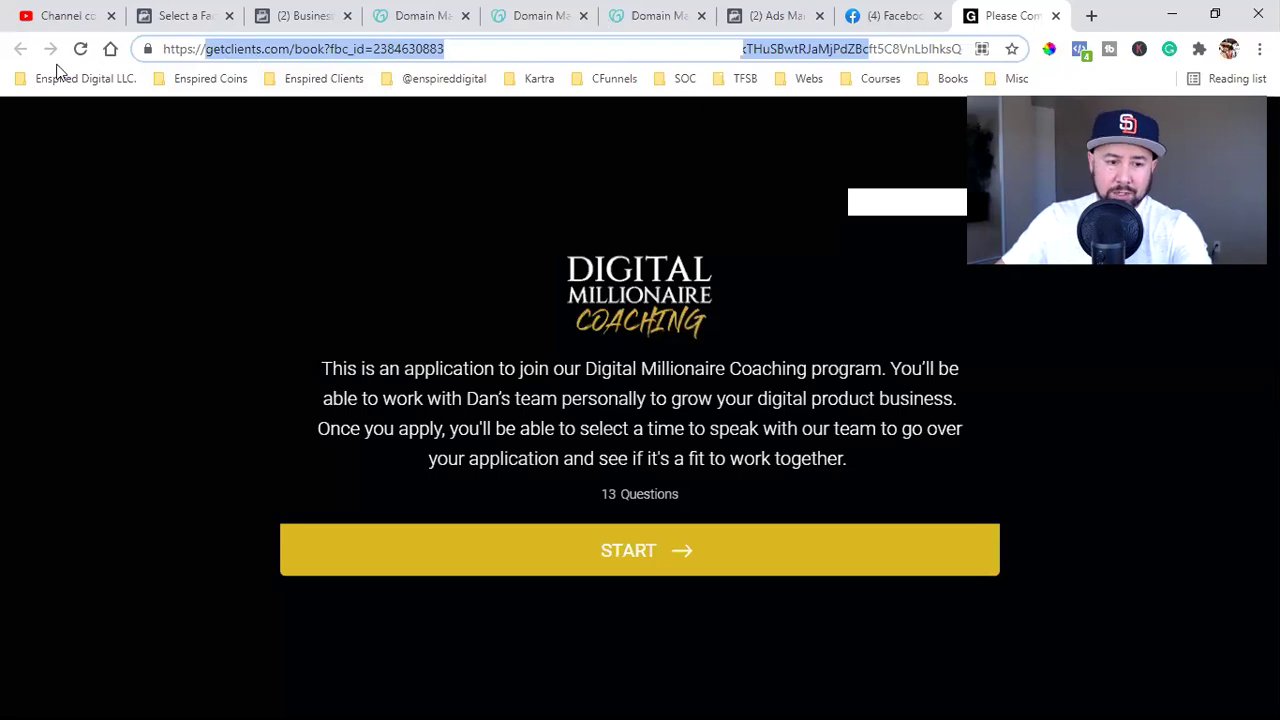
key("ctrl+shift+Left")
key("ctrl+shift+Left")
key("ctrl+shift+Left")
key("ctrl+shift+Left")
key("ctrl+shift+Left")
key("ctrl+shift+Left")
key("ctrl+shift+Left")
Close the landing page tab and search Google for "cheap domains" in an incognito window
left_click(112, 49)
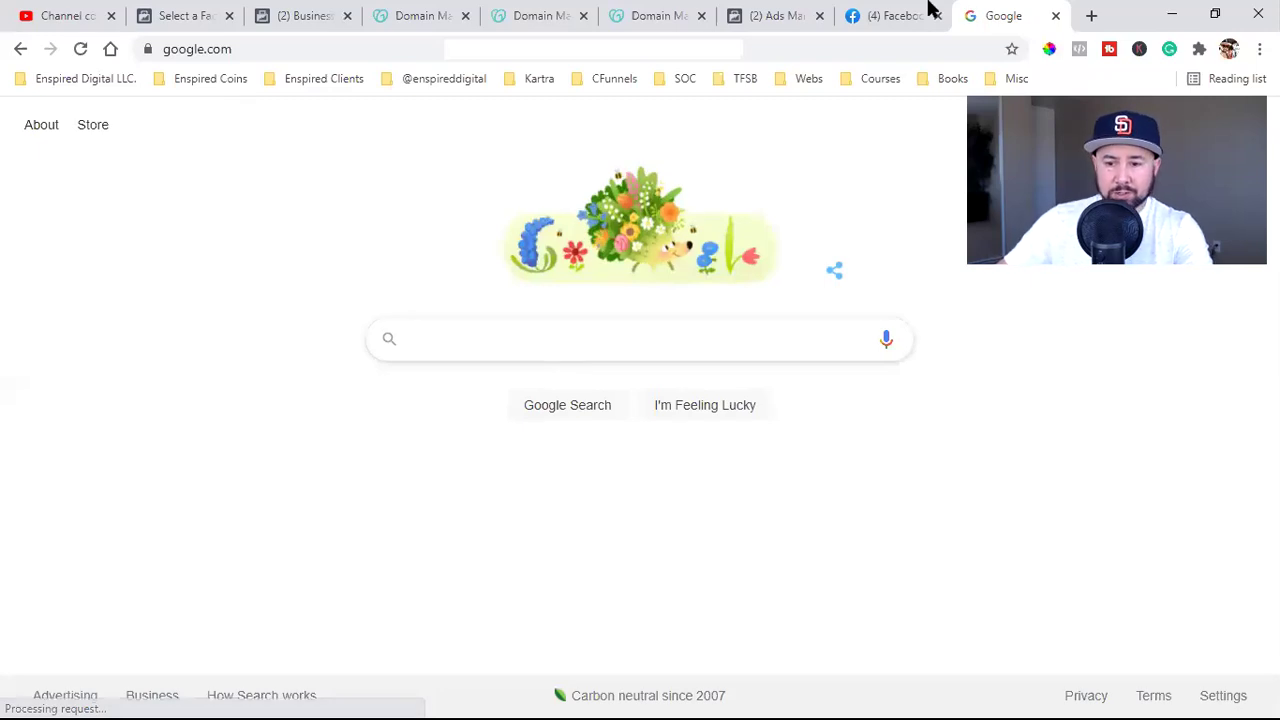
left_click(1056, 15)
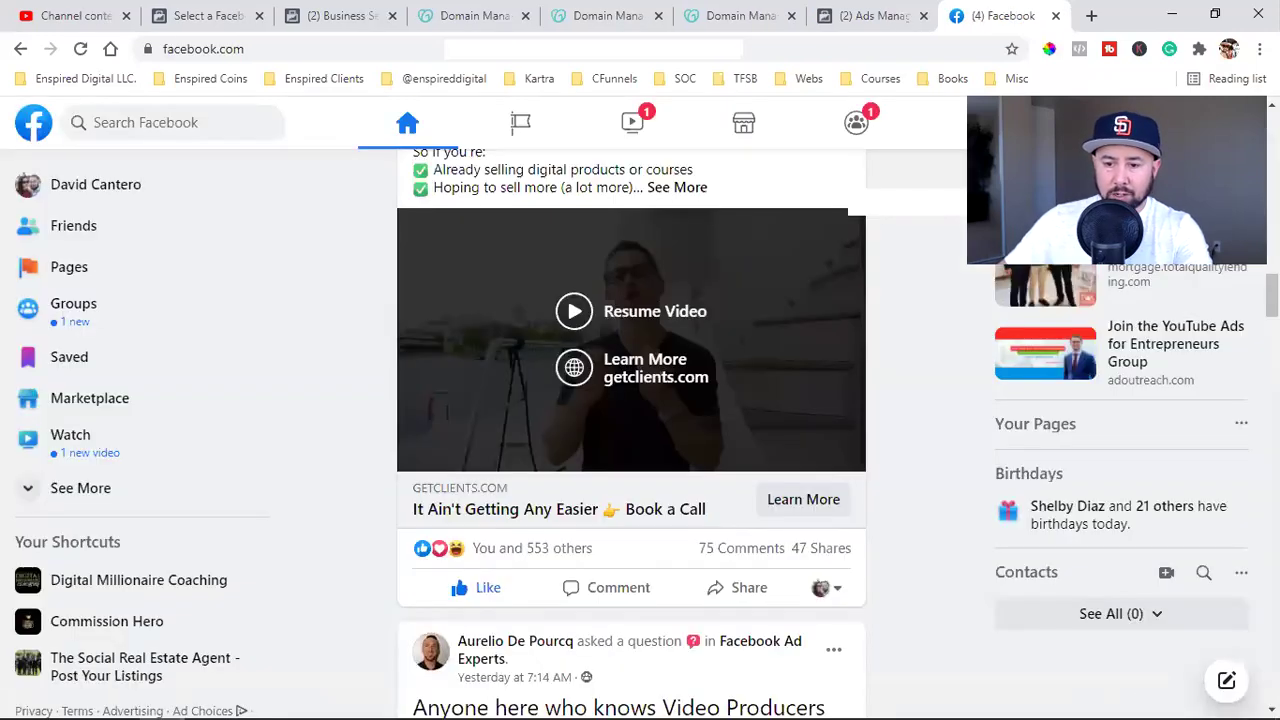
key("ctrl+shift+n")
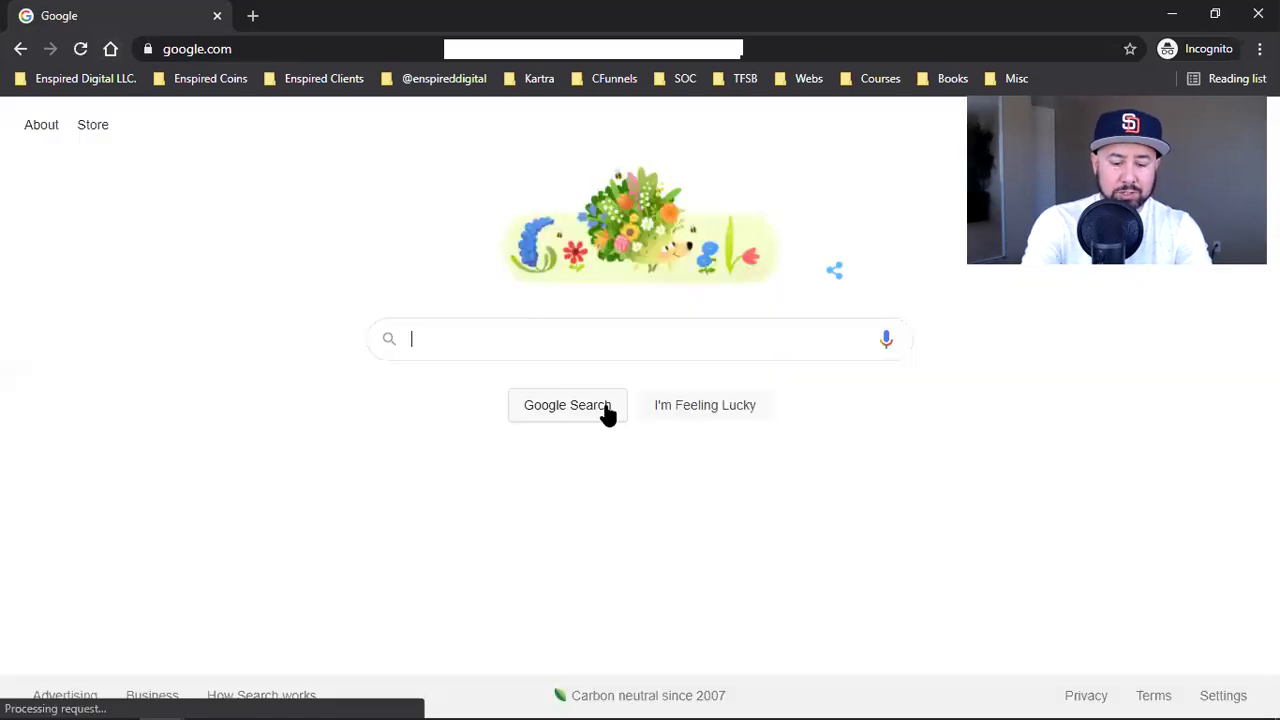
type("cheap doa")
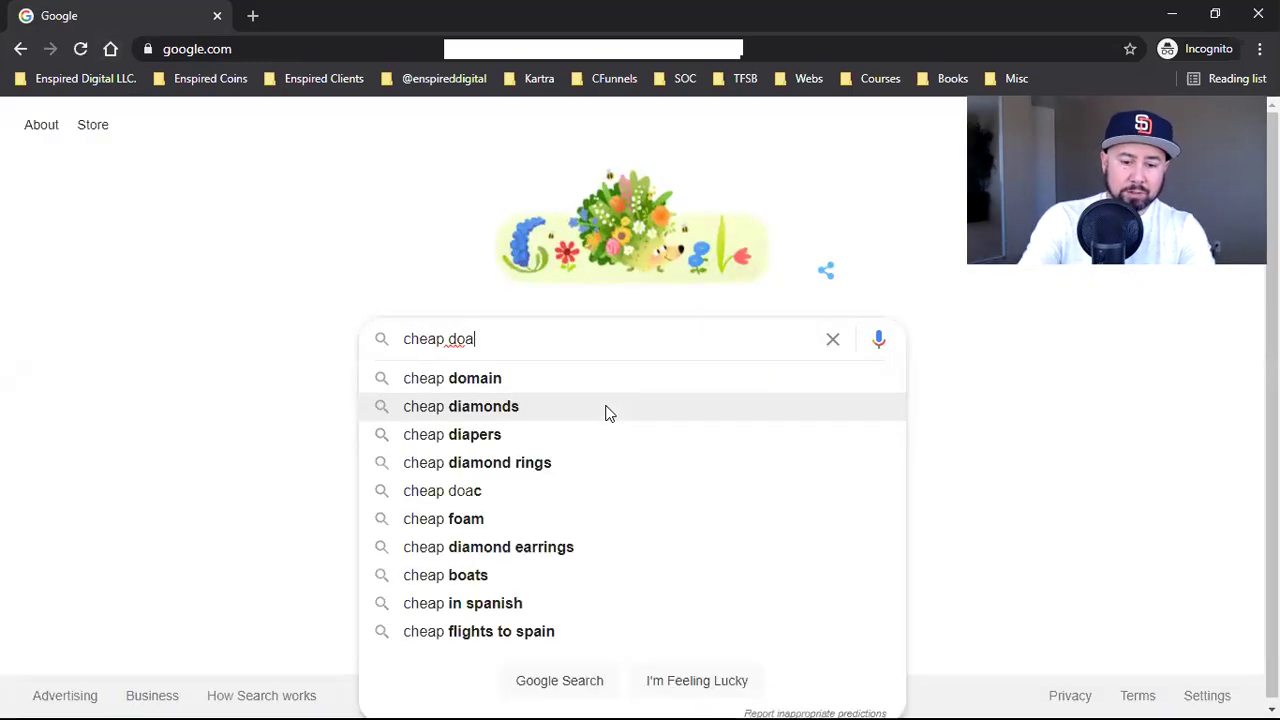
key("BackSpace")
type("mains")
key("Return")
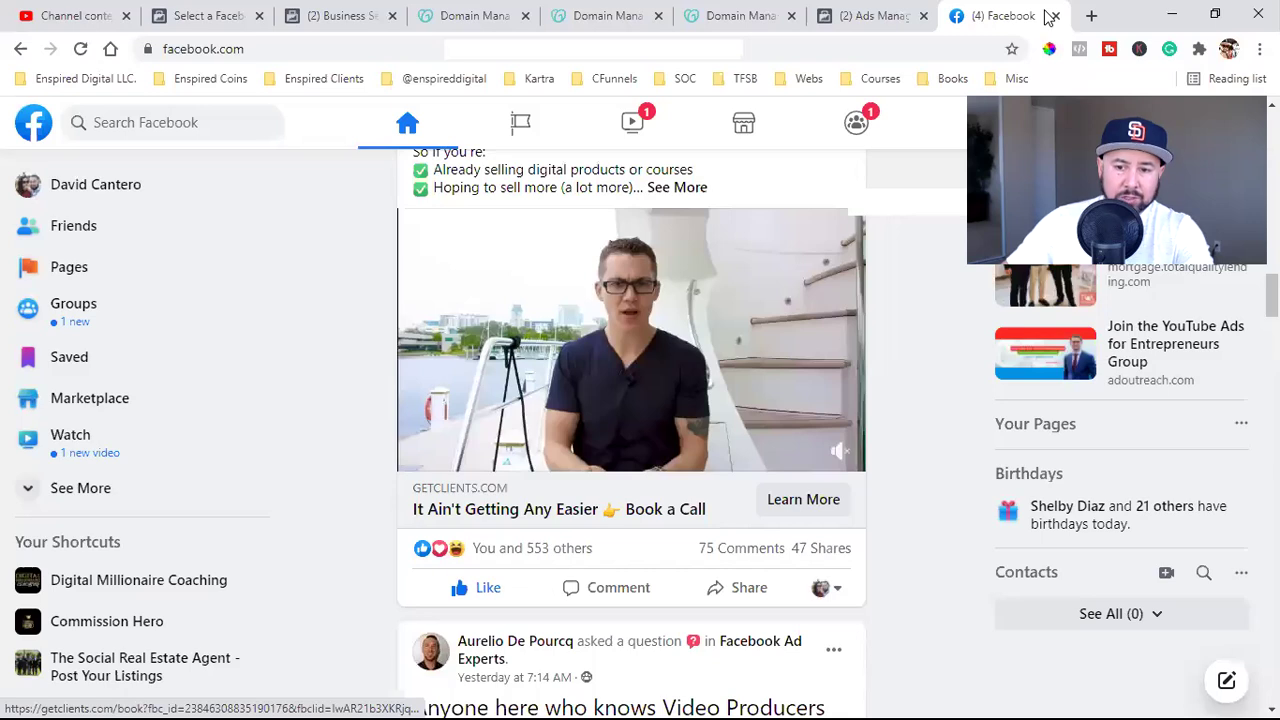
Close the Facebook feed and open the Brand Safety domain list in Enspired Digital's Business Settings
left_click(1051, 16)
left_click(237, 10)
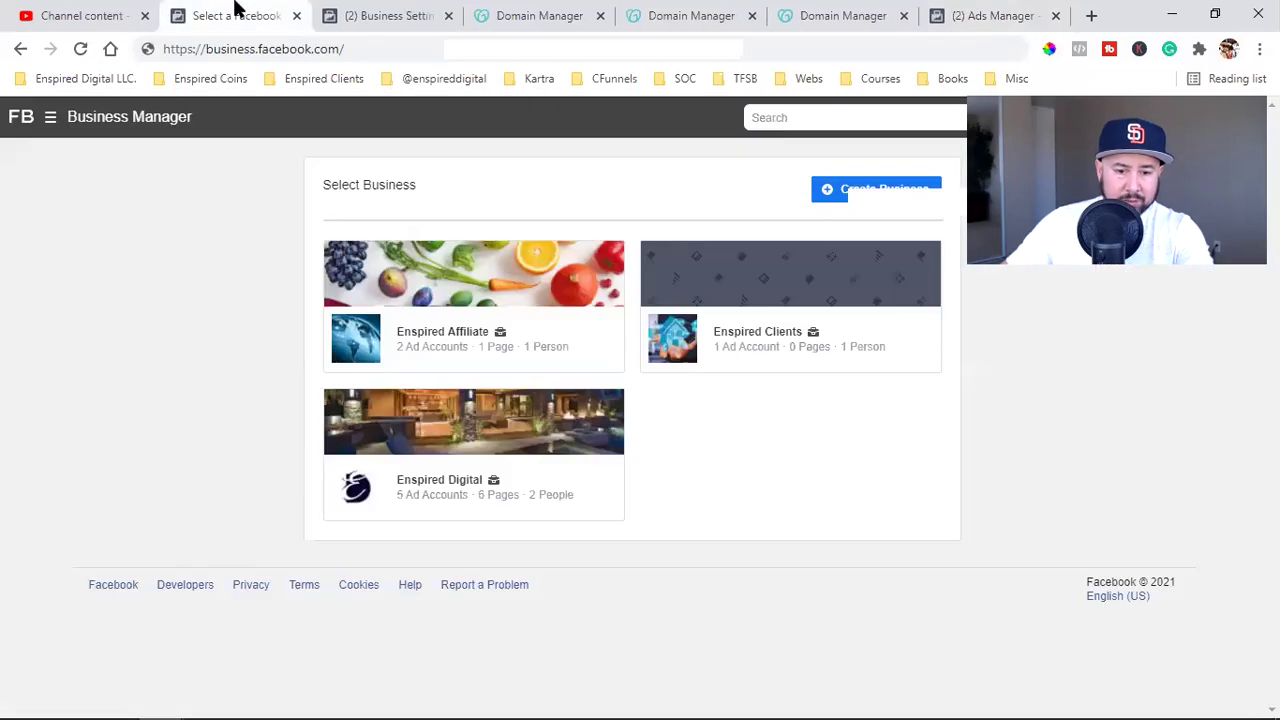
left_click(375, 8)
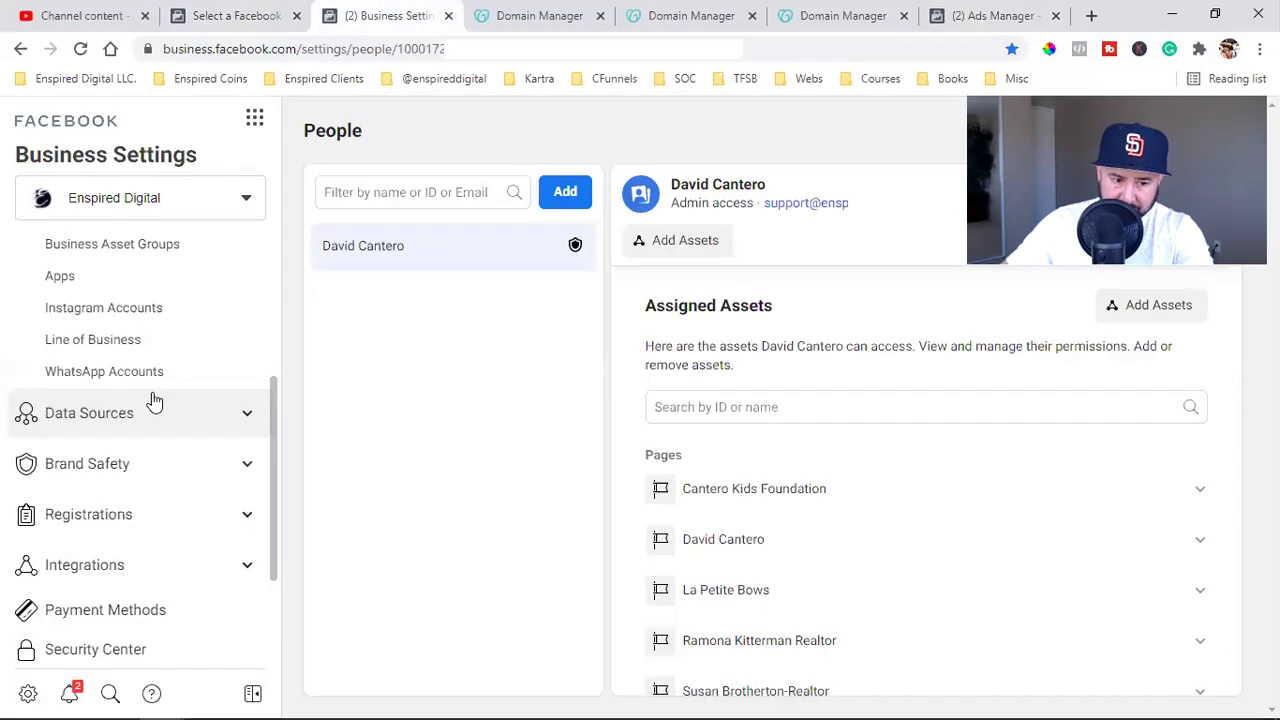
scroll(155, 400, "up", 3)
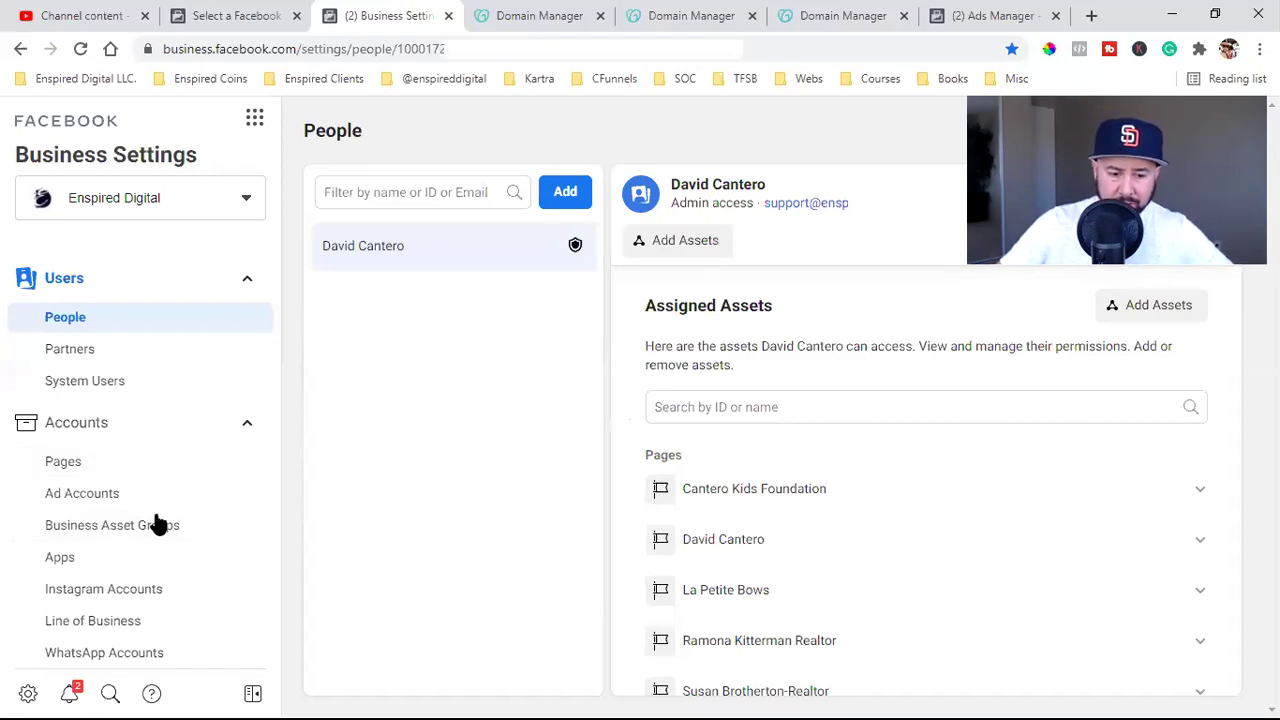
scroll(140, 540, "down", 2)
left_click(88, 560)
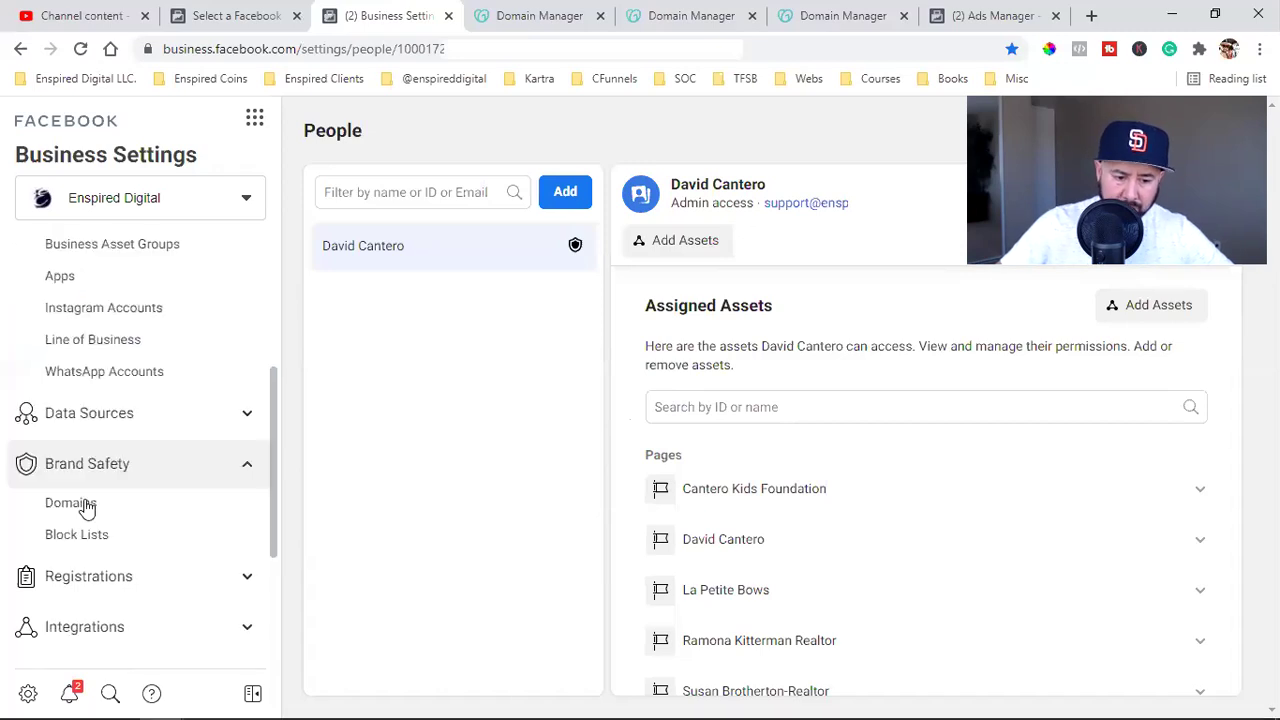
left_click(70, 503)
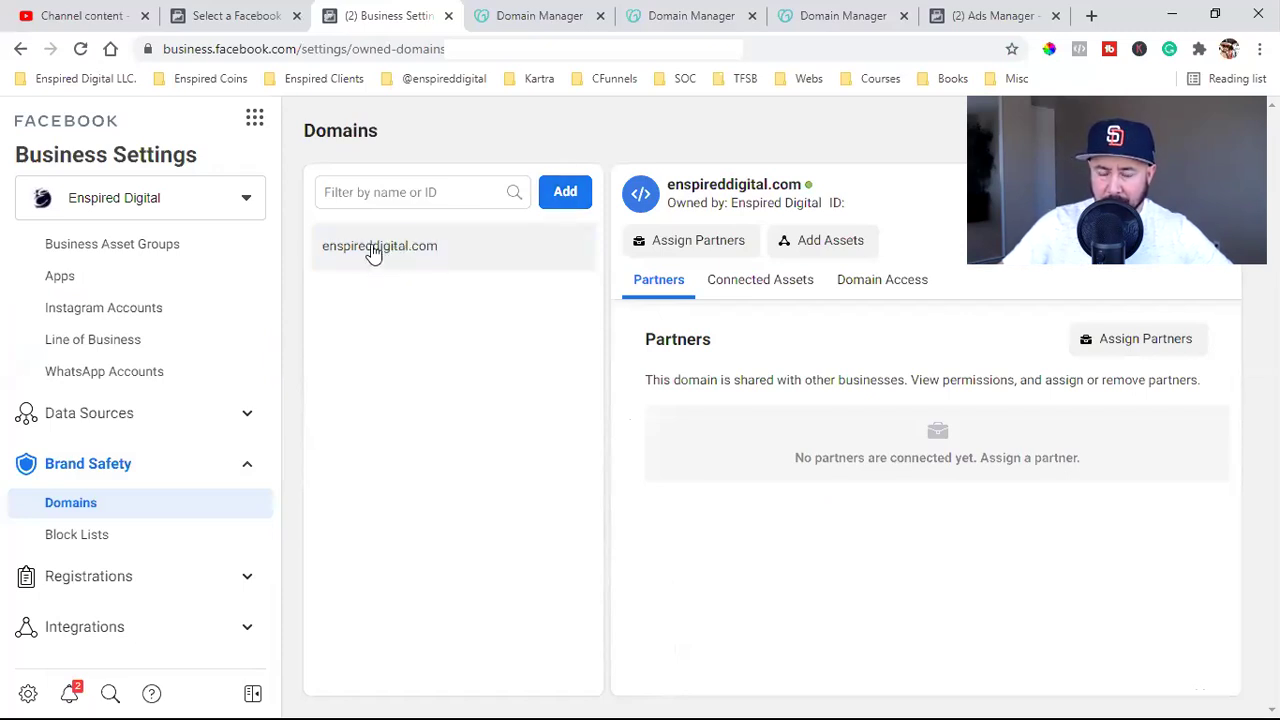
Add the domain thefivestepblueprint.com to the business and reload its verification page
left_click(566, 193)
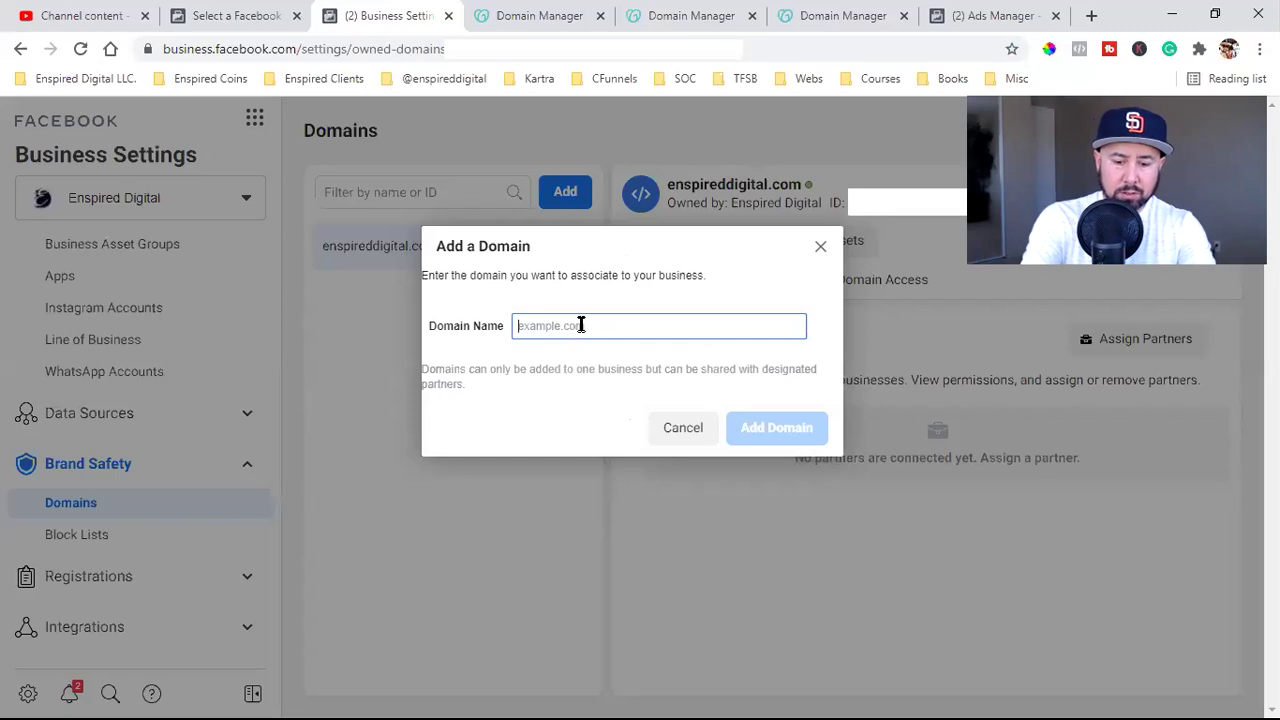
type("thefivestep")
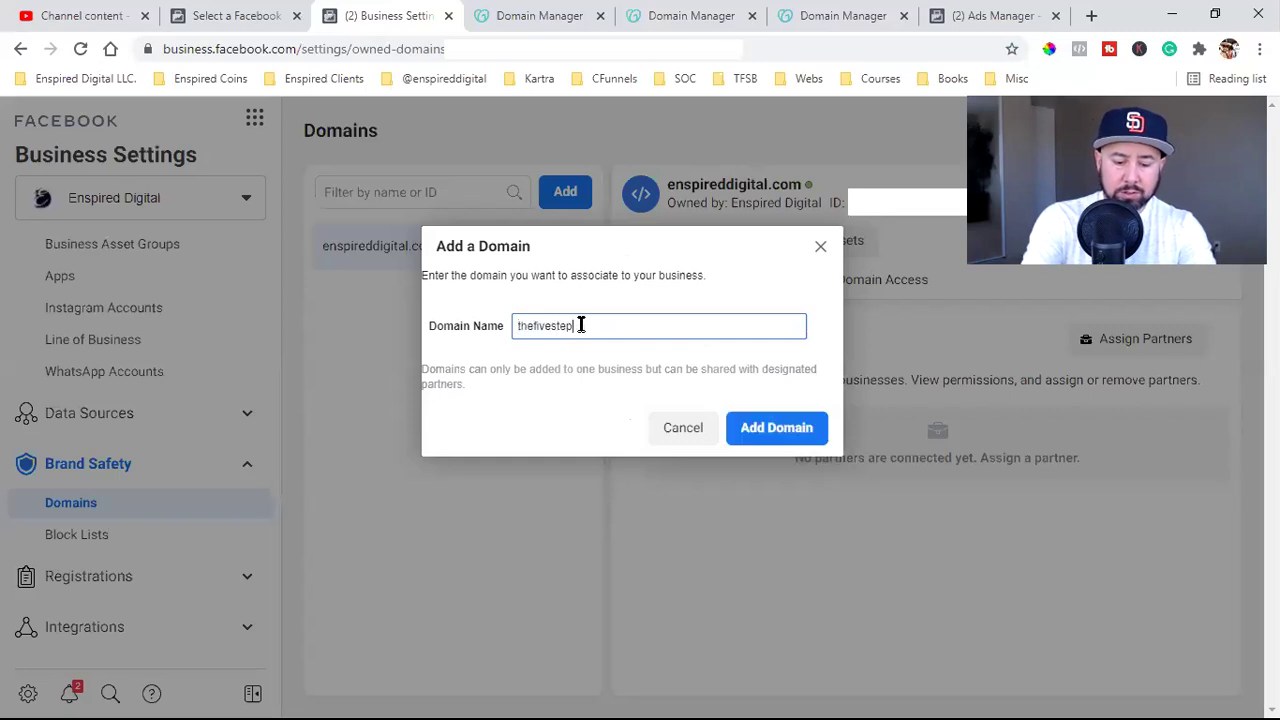
type("blueprint")
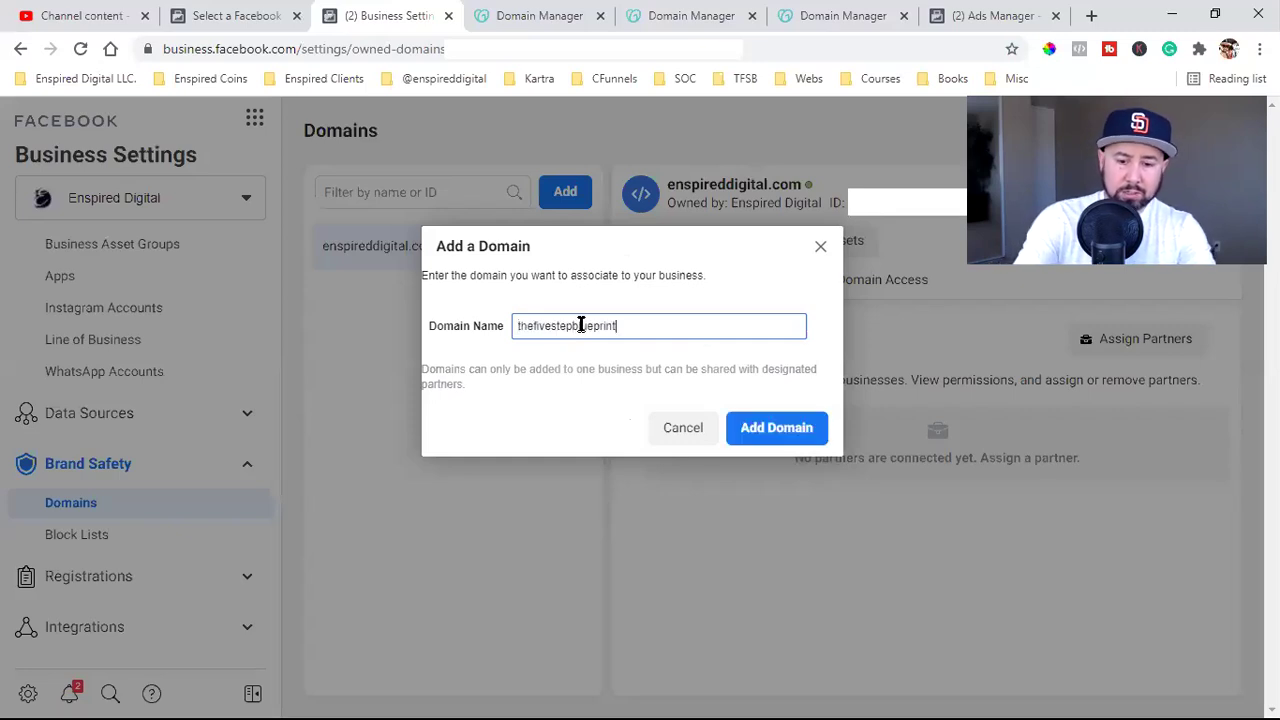
type(".com")
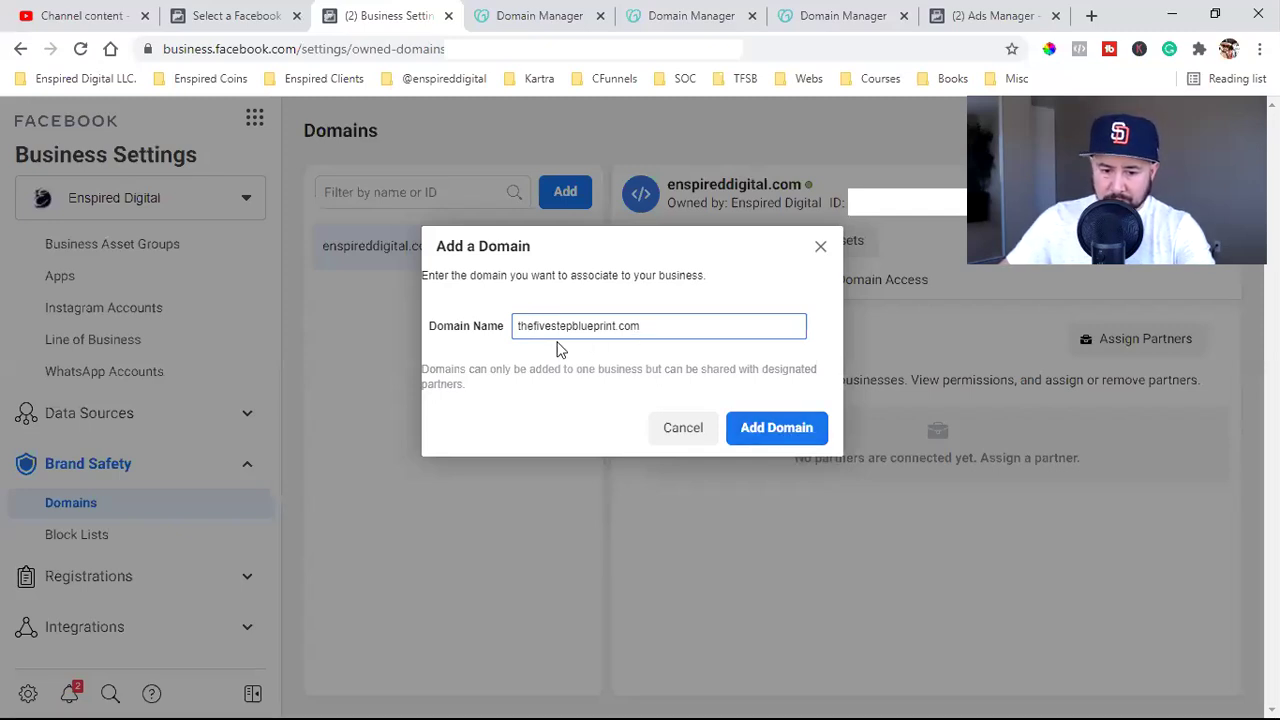
left_click(761, 430)
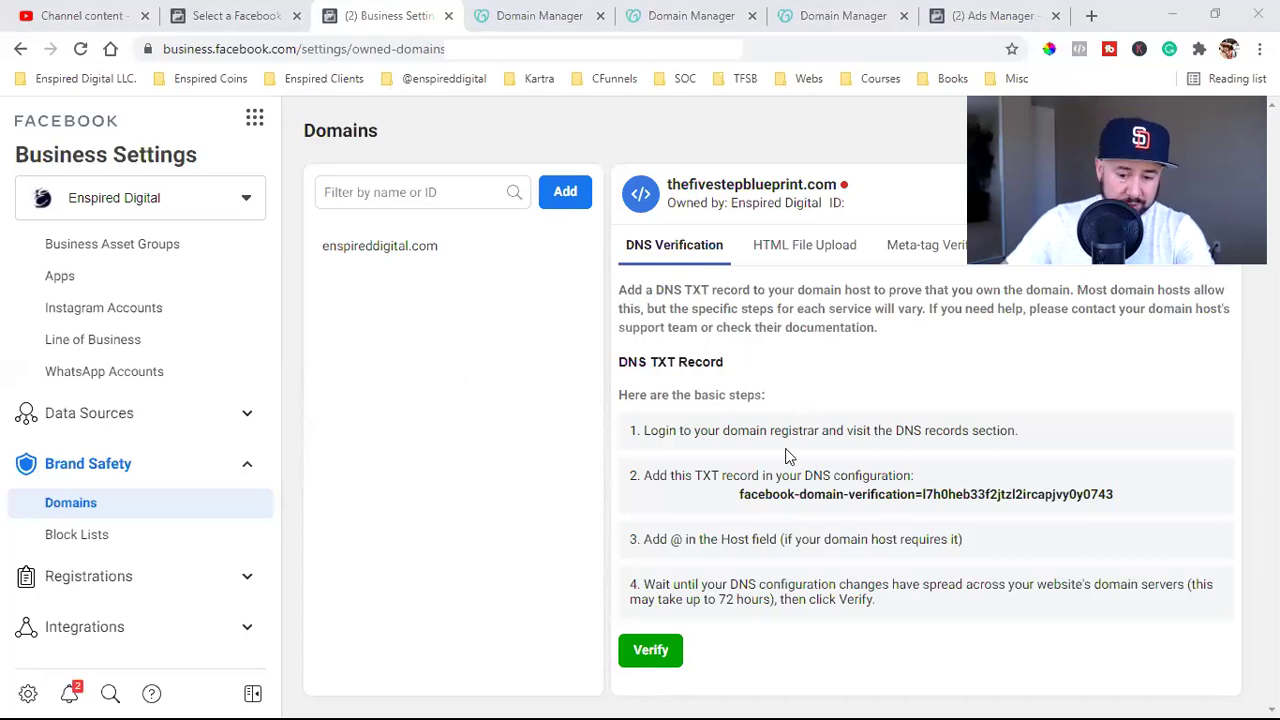
left_click(80, 49)
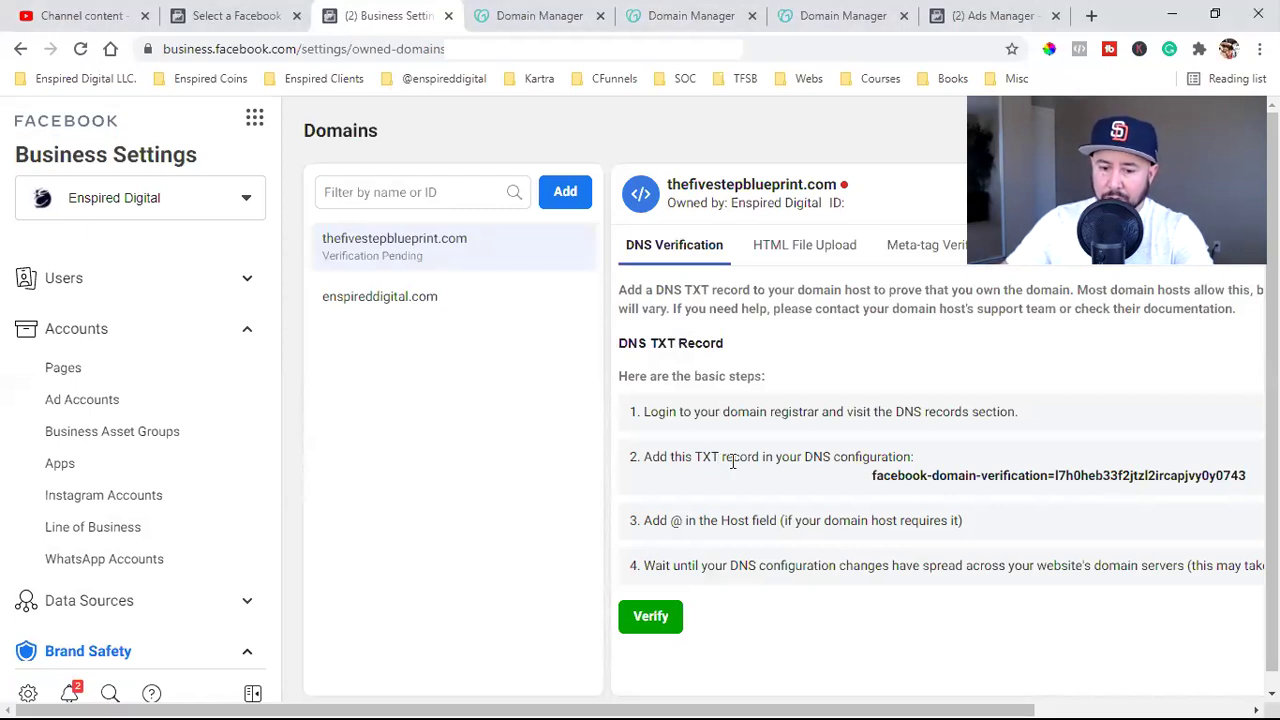
Review the TXT record instruction for DNS verification and switch to the GoDaddy DNS management page for thefivestepblueprint.com
left_click_drag(684, 457, 733, 460)
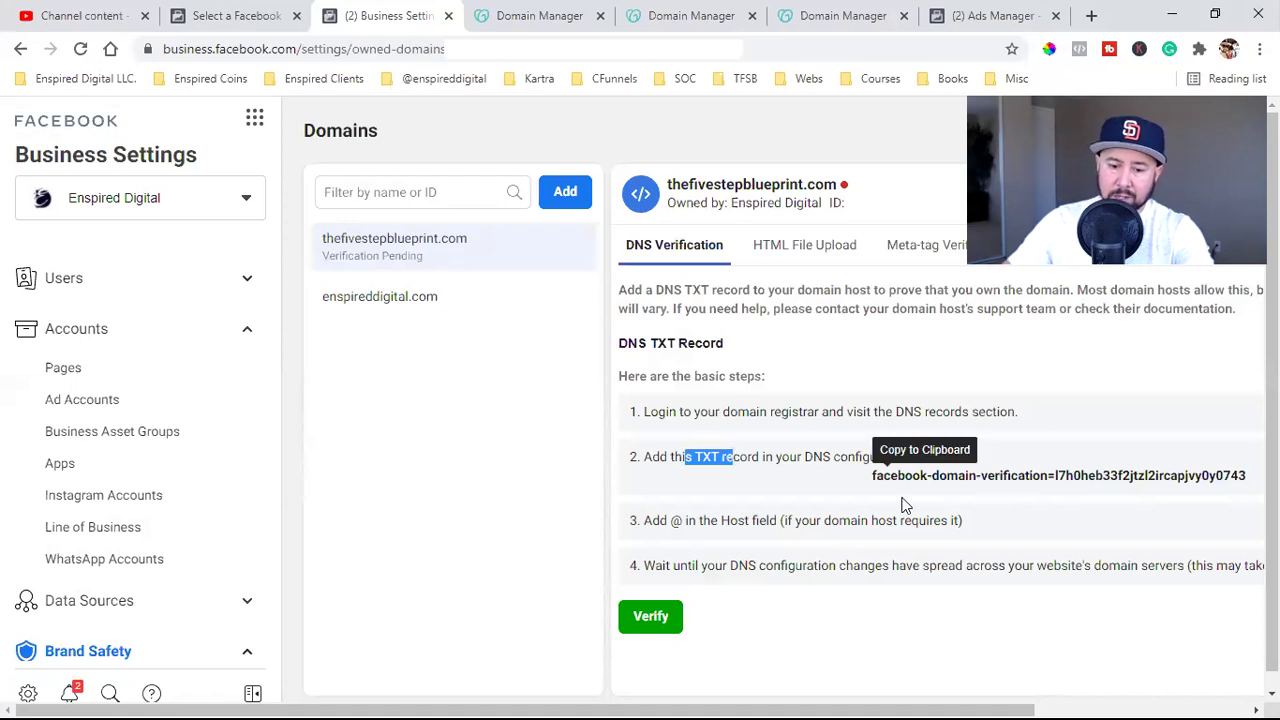
left_click(740, 522)
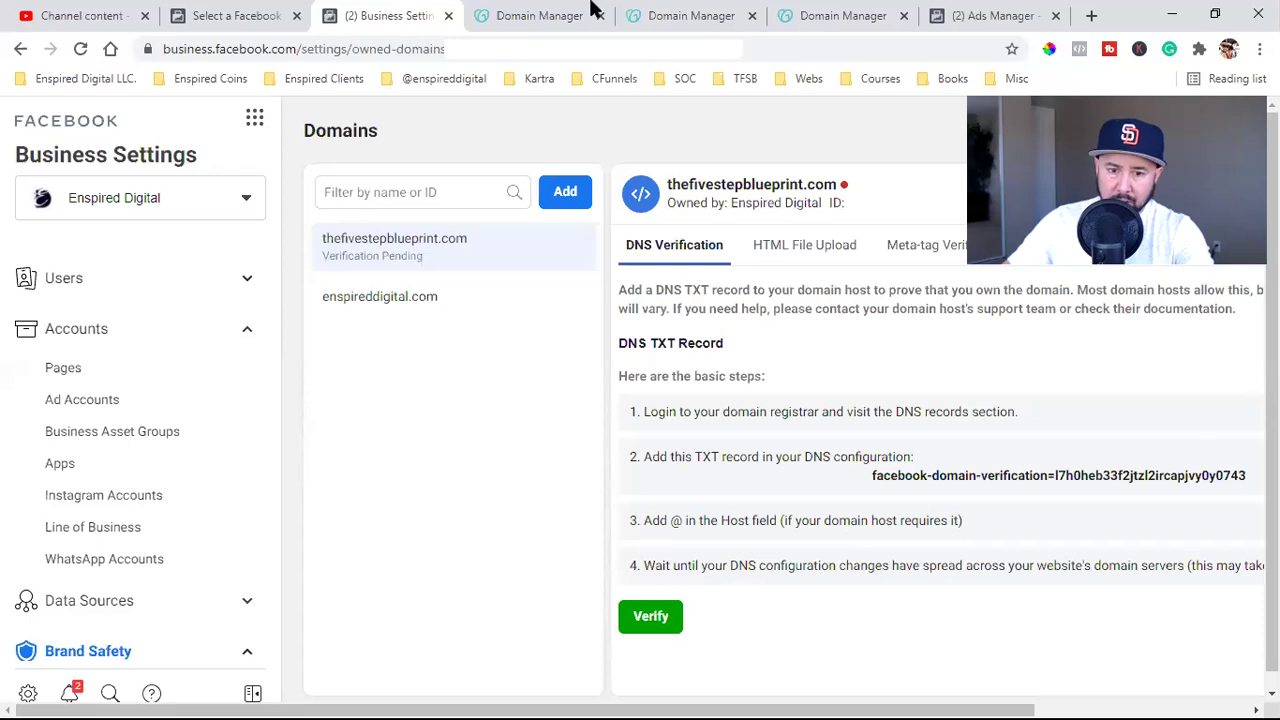
left_click(530, 12)
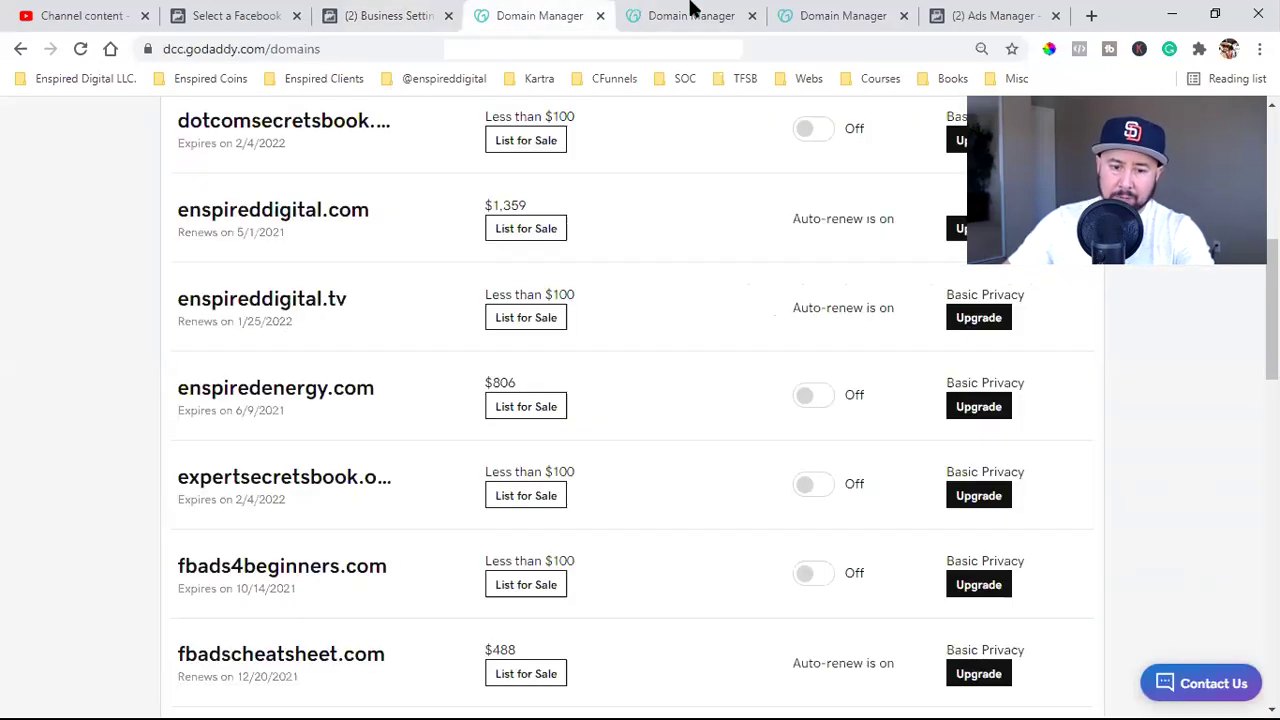
key("ctrl+Tab")
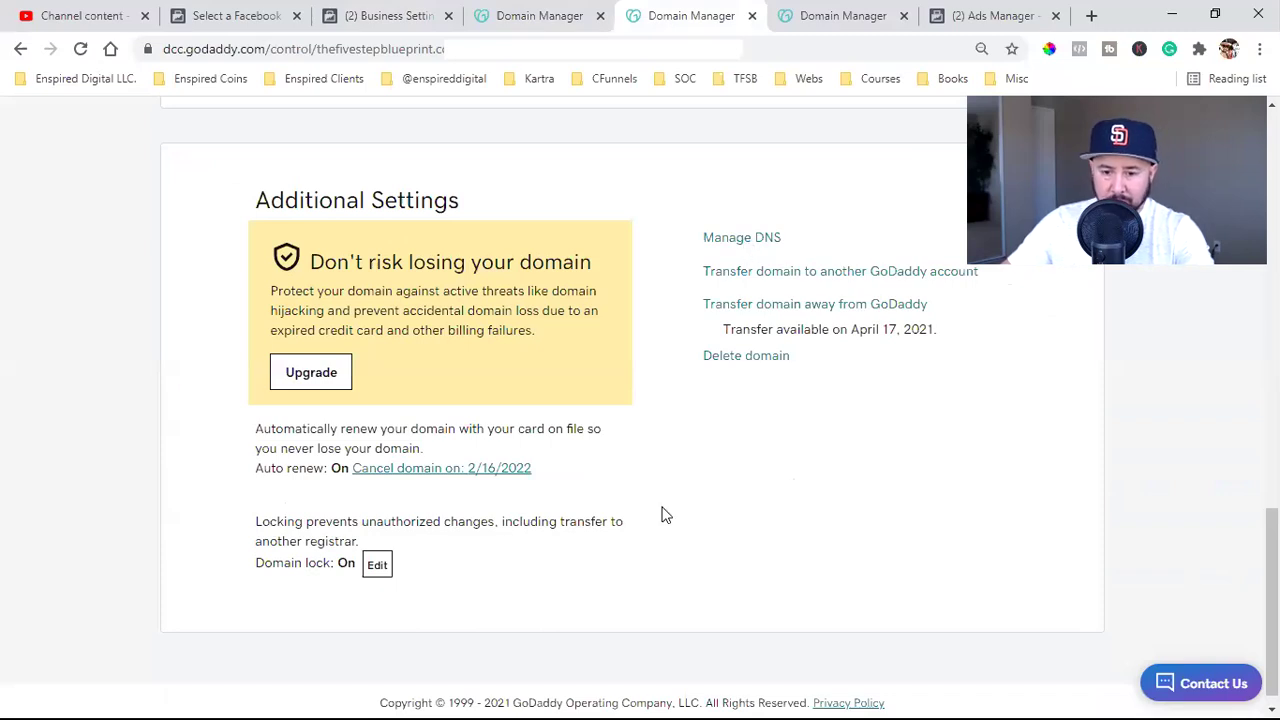
key("ctrl+Tab")
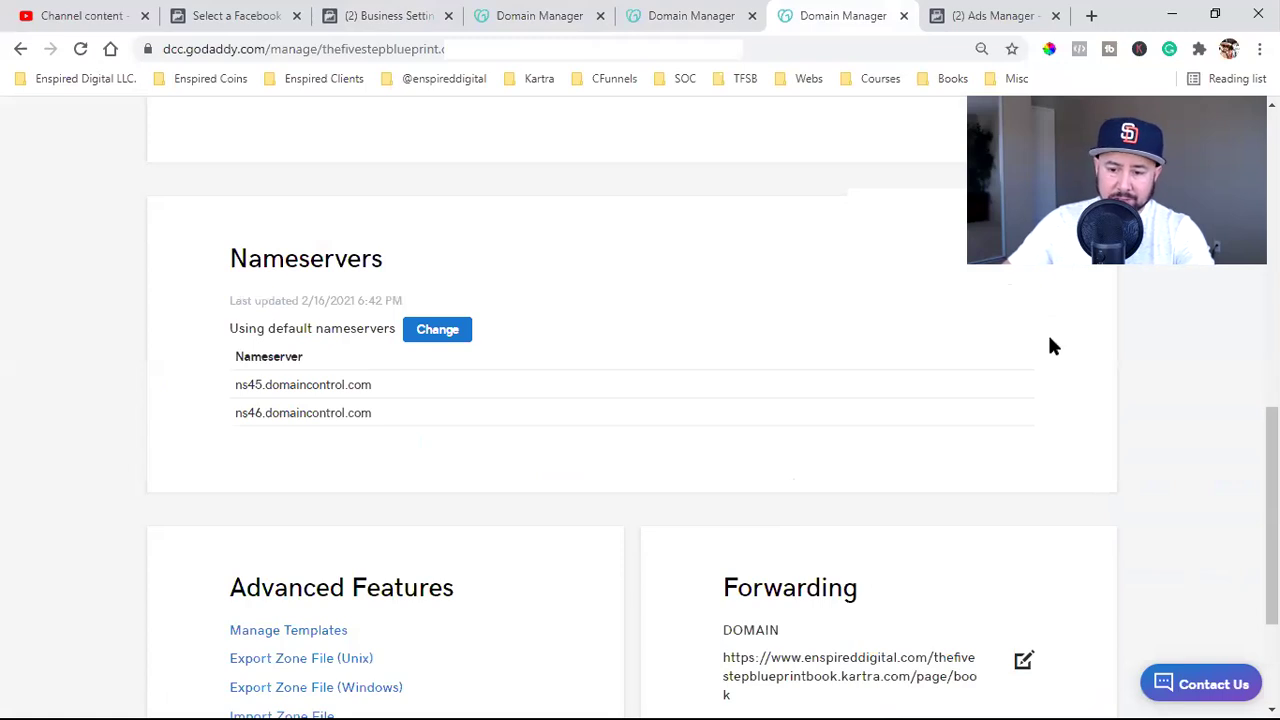
Start a new DNS record of type TXT for thefivestepblueprint.com and set its host to @
scroll(917, 234, "up", 1)
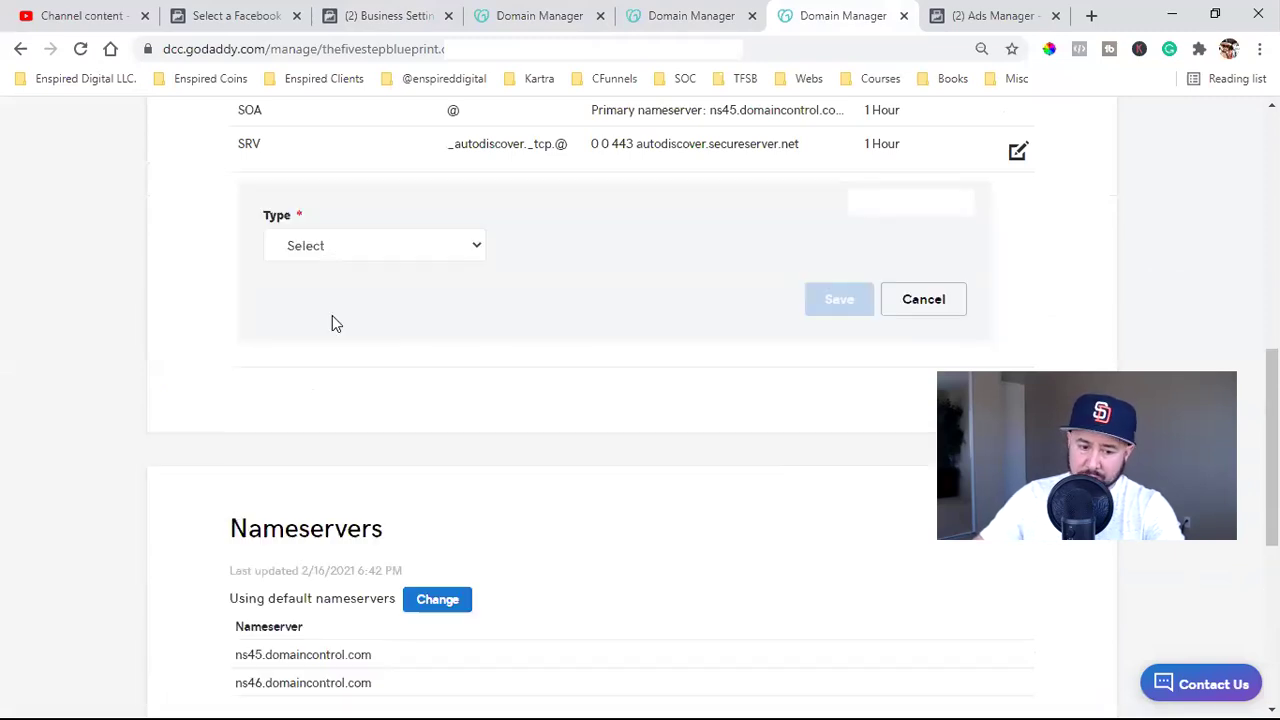
left_click(374, 245)
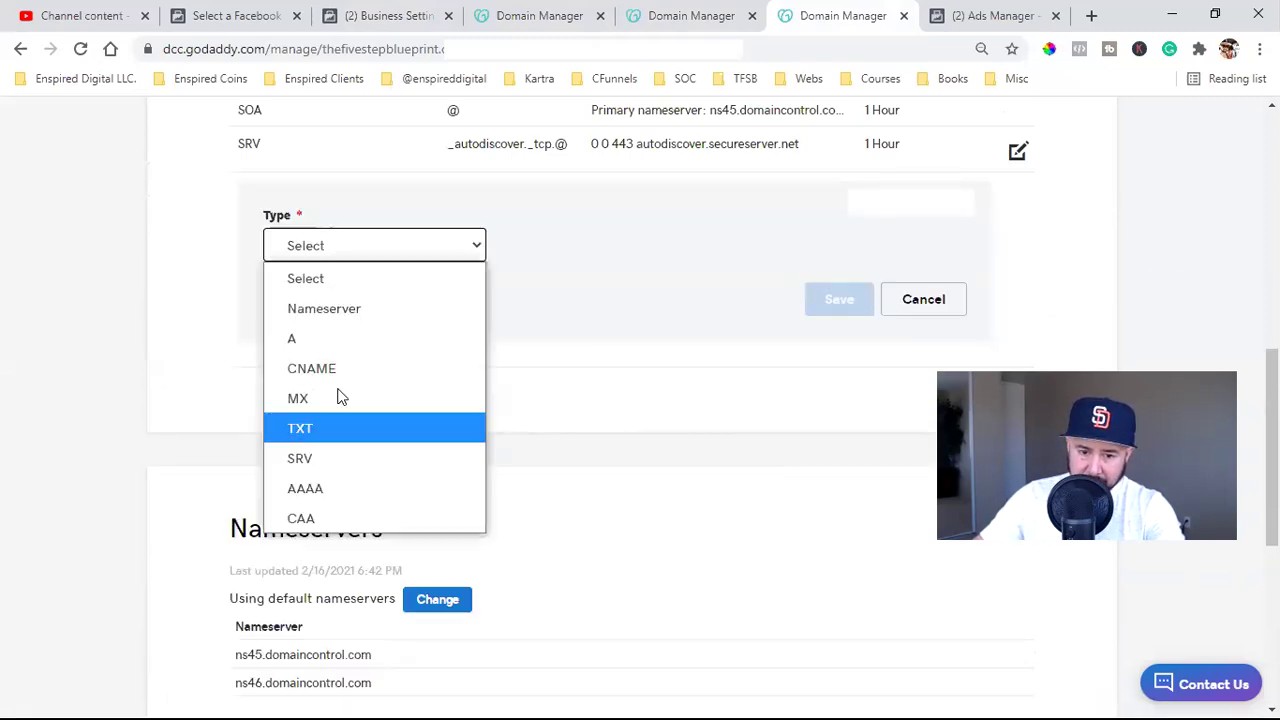
left_click(330, 428)
left_click(603, 252)
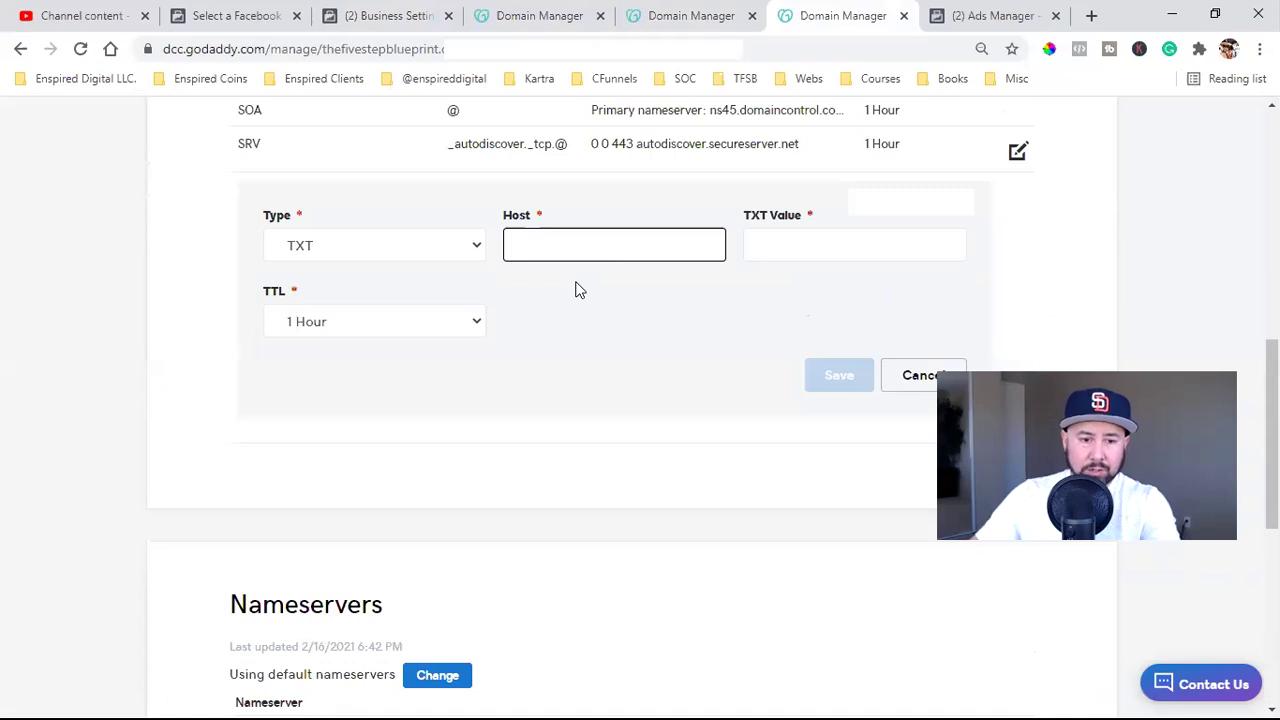
key("ctrl+2")
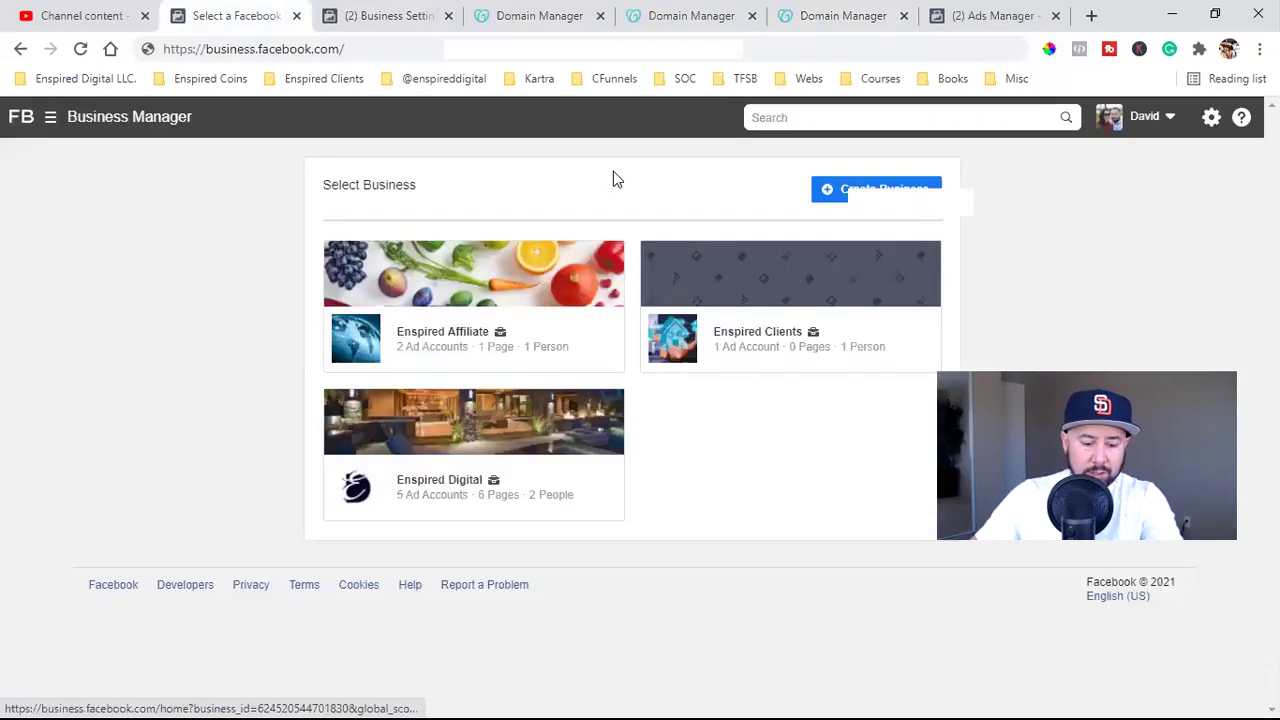
key("ctrl+6")
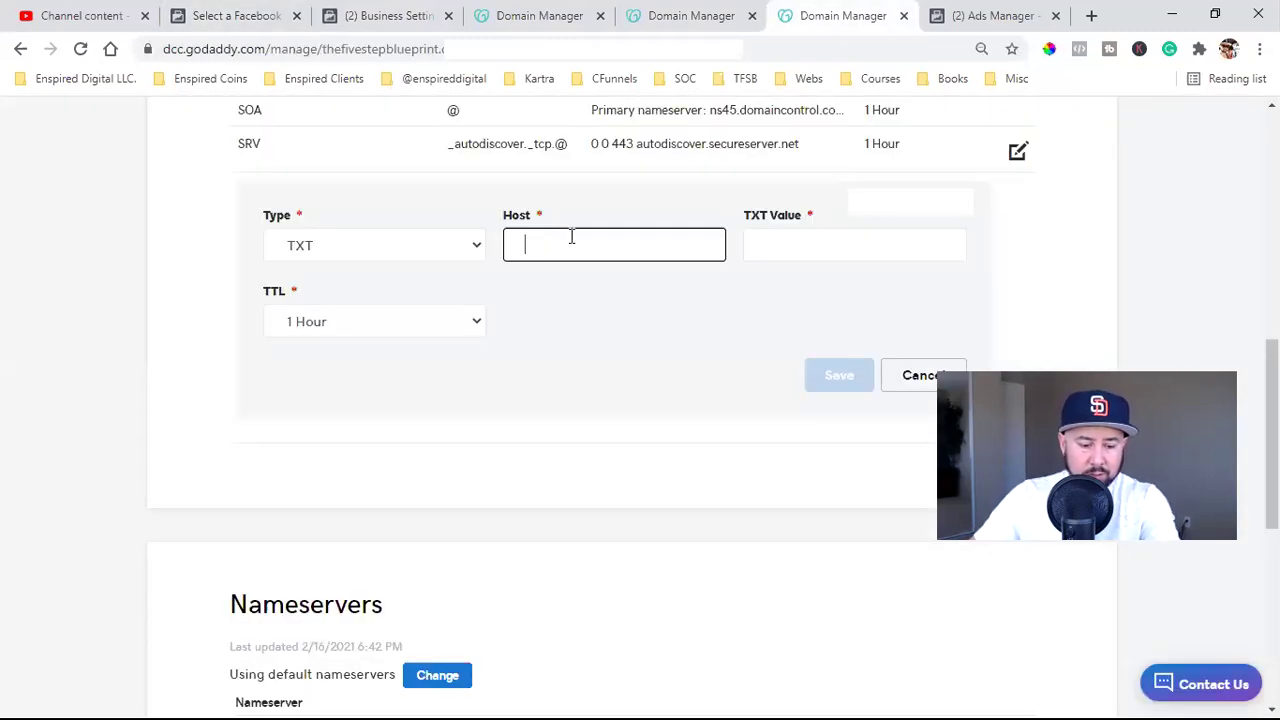
type("@")
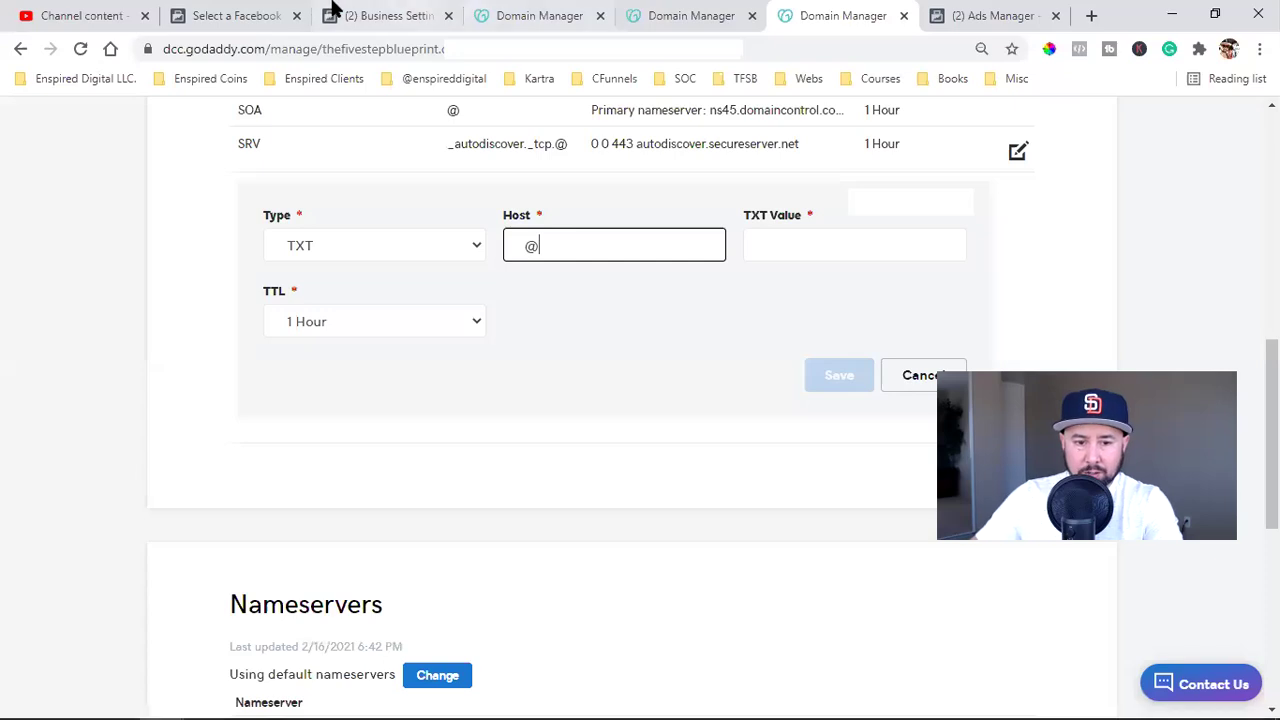
Paste the Facebook domain verification code as the TXT value, save the DNS record, and return to the domain's page in Facebook Business Settings
left_click(405, 26)
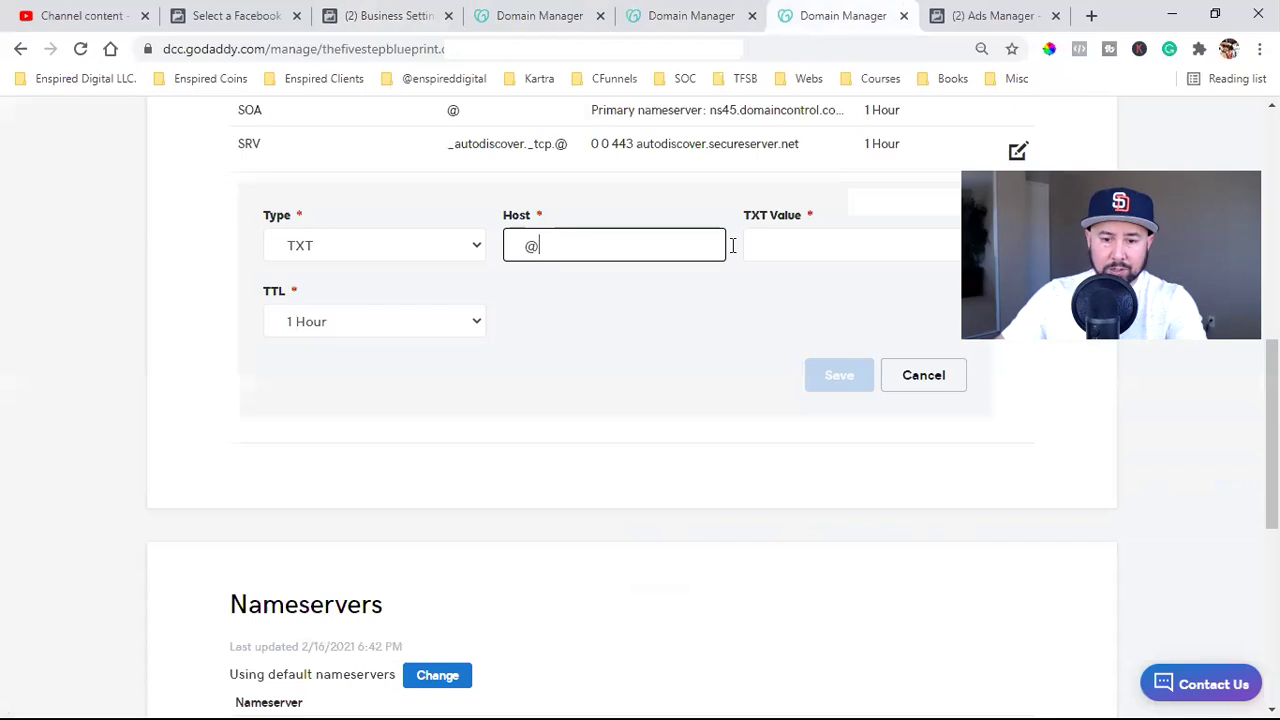
key("Tab")
key("ctrl+v")
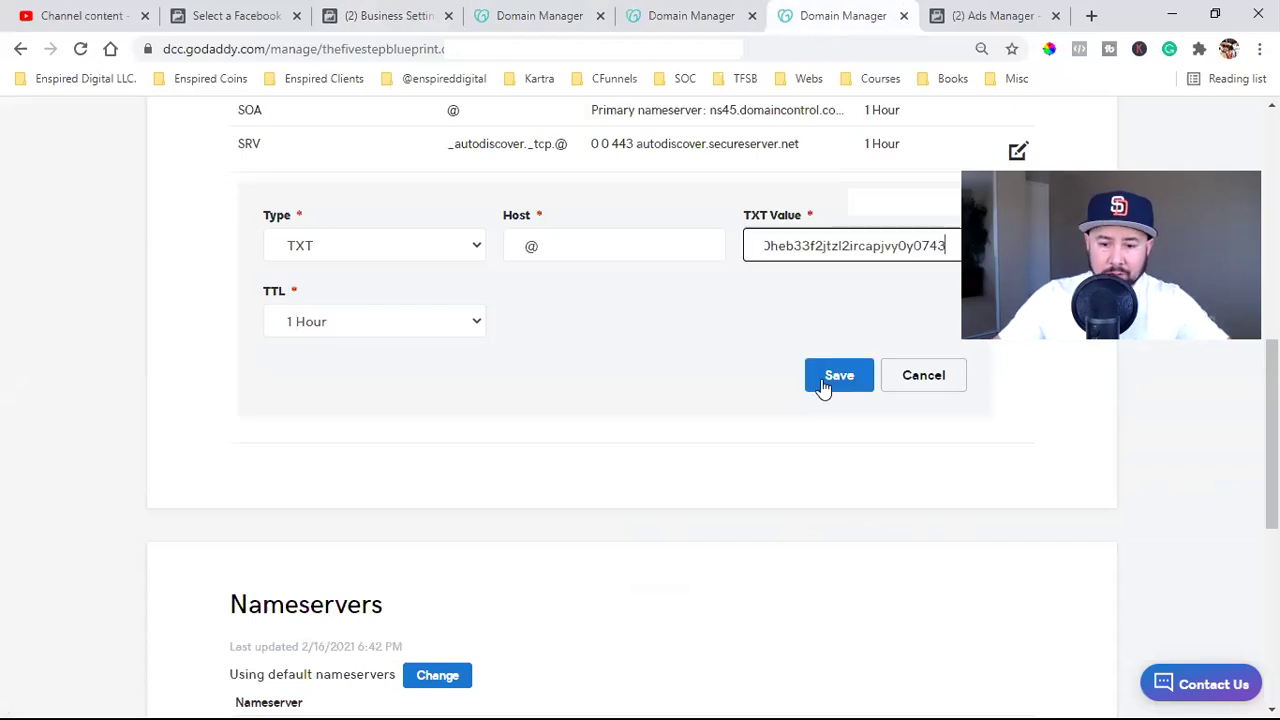
key("Return")
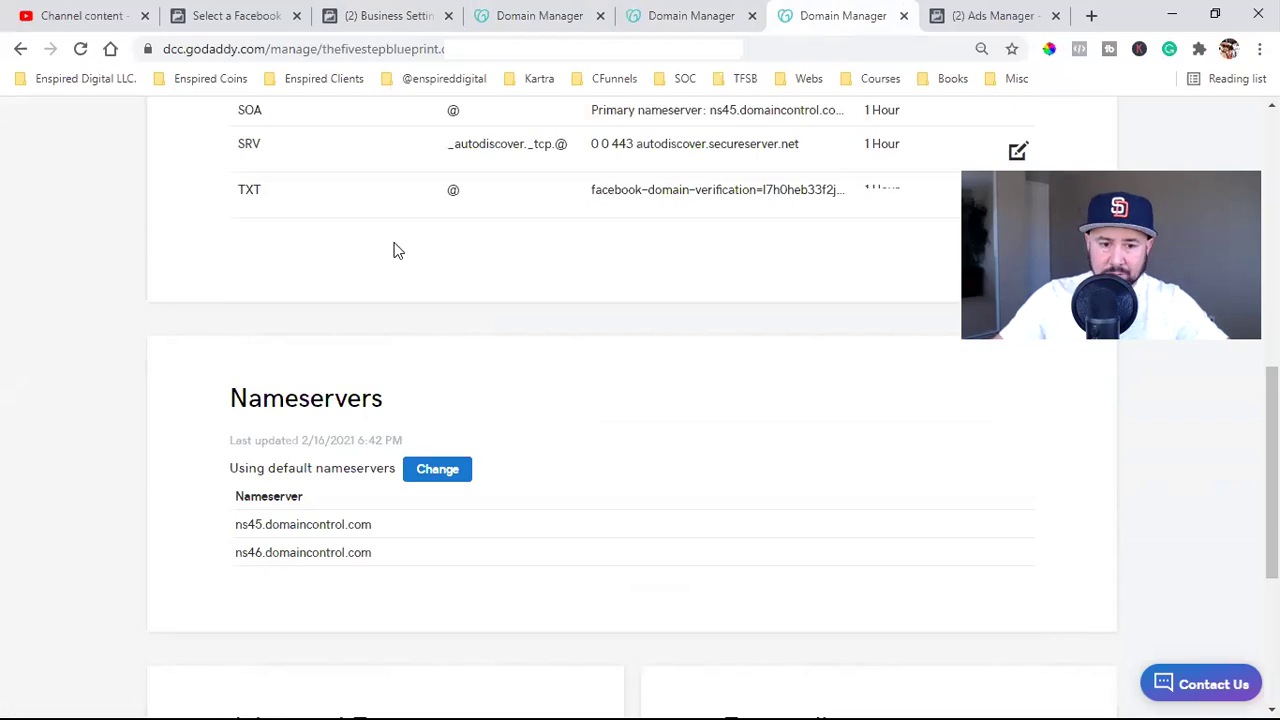
key("ctrl+3")
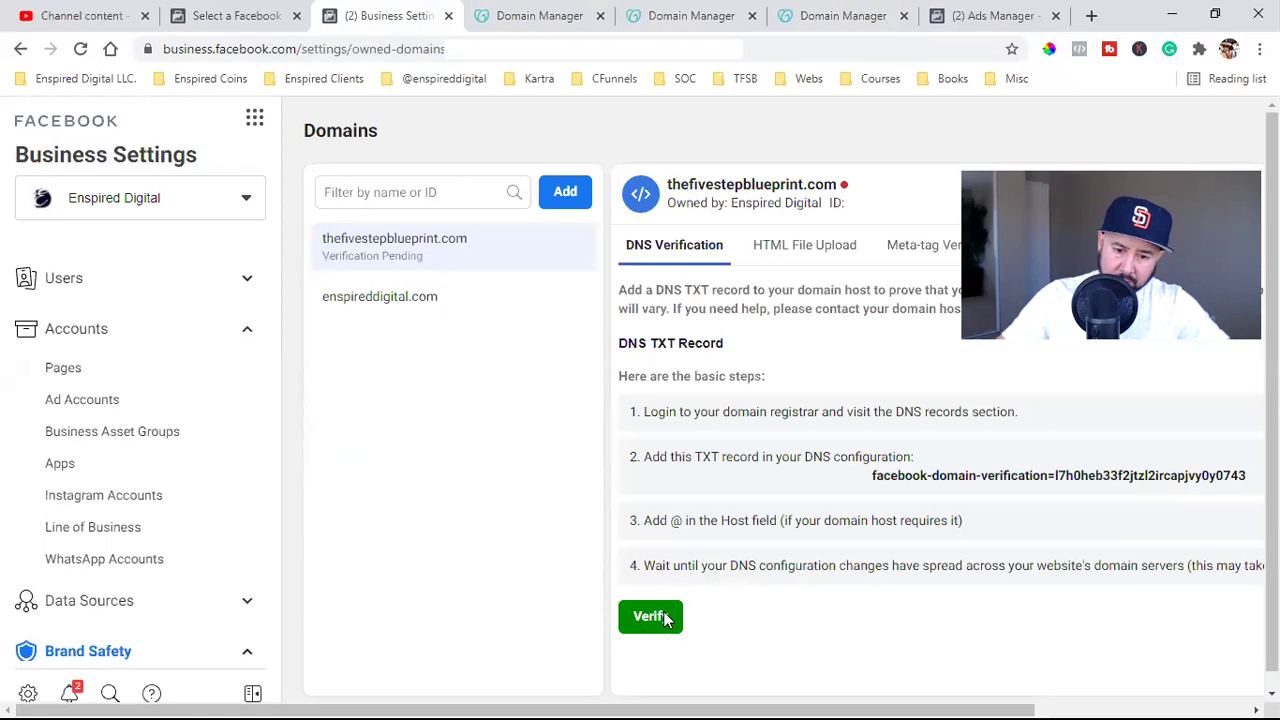
Verify thefivestepblueprint.com through its DNS TXT record, close the confirmation, and reload the Domains page
left_click(667, 619)
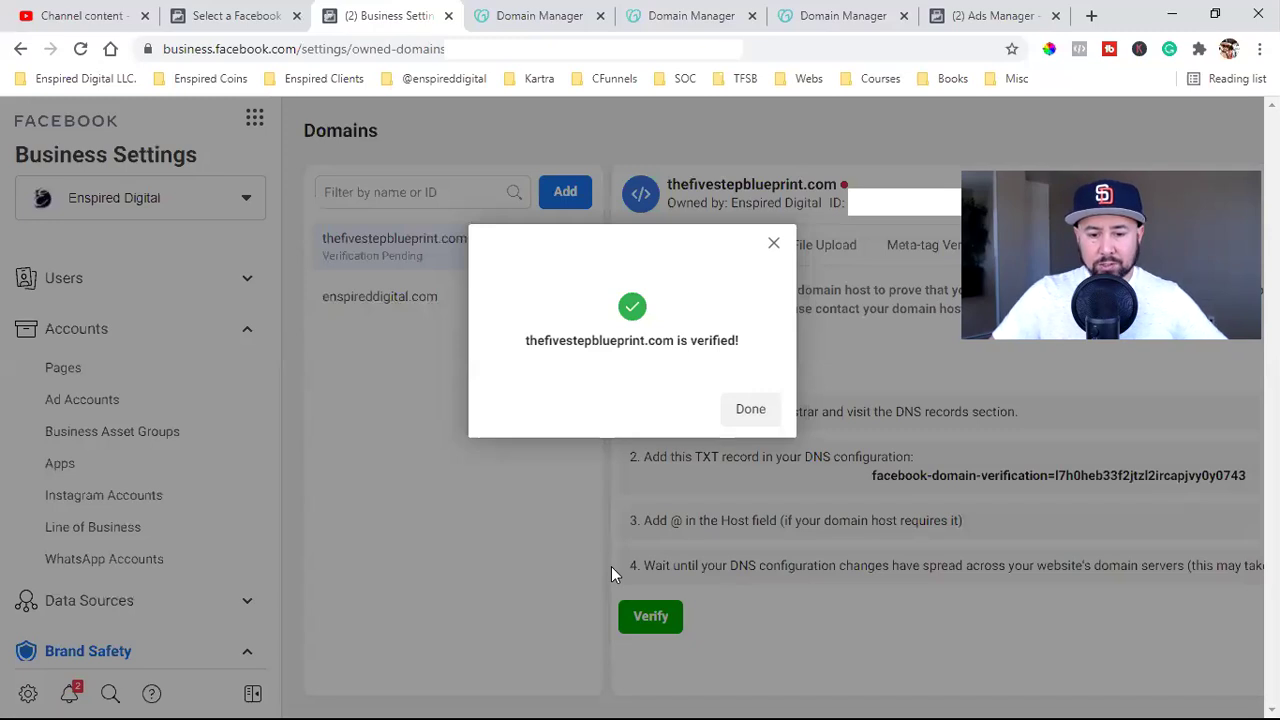
left_click(763, 412)
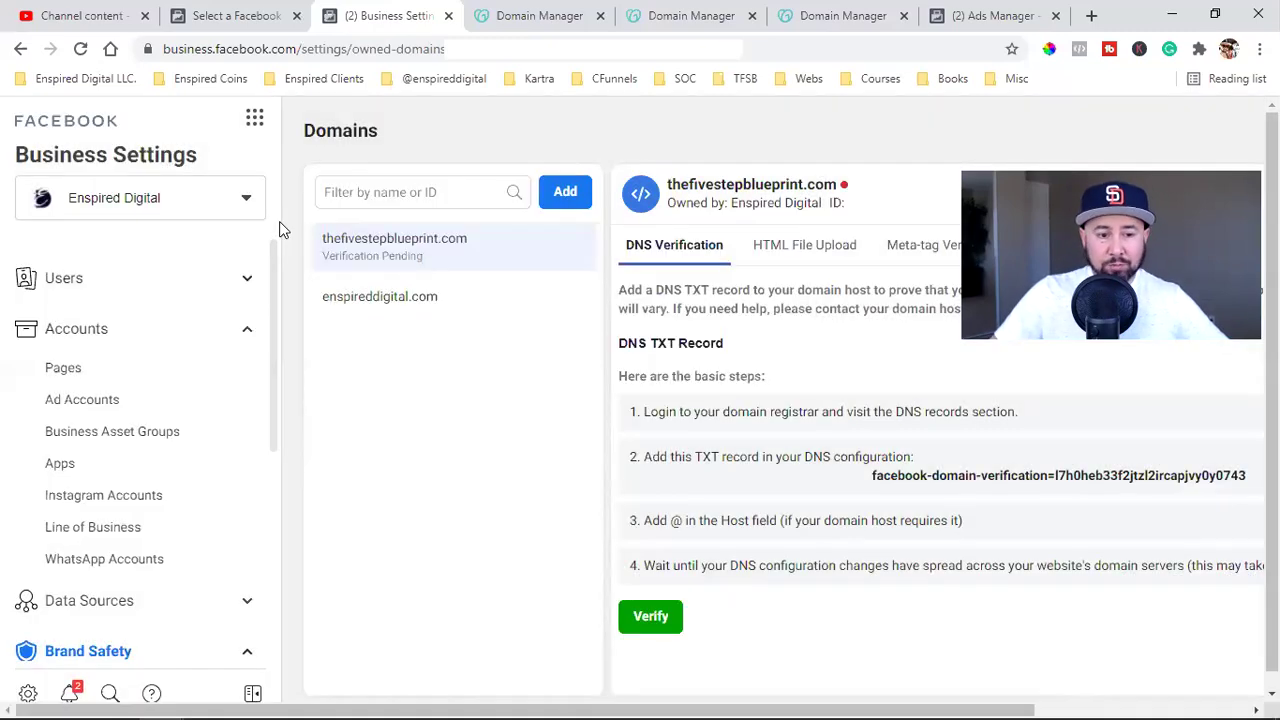
key("F5")
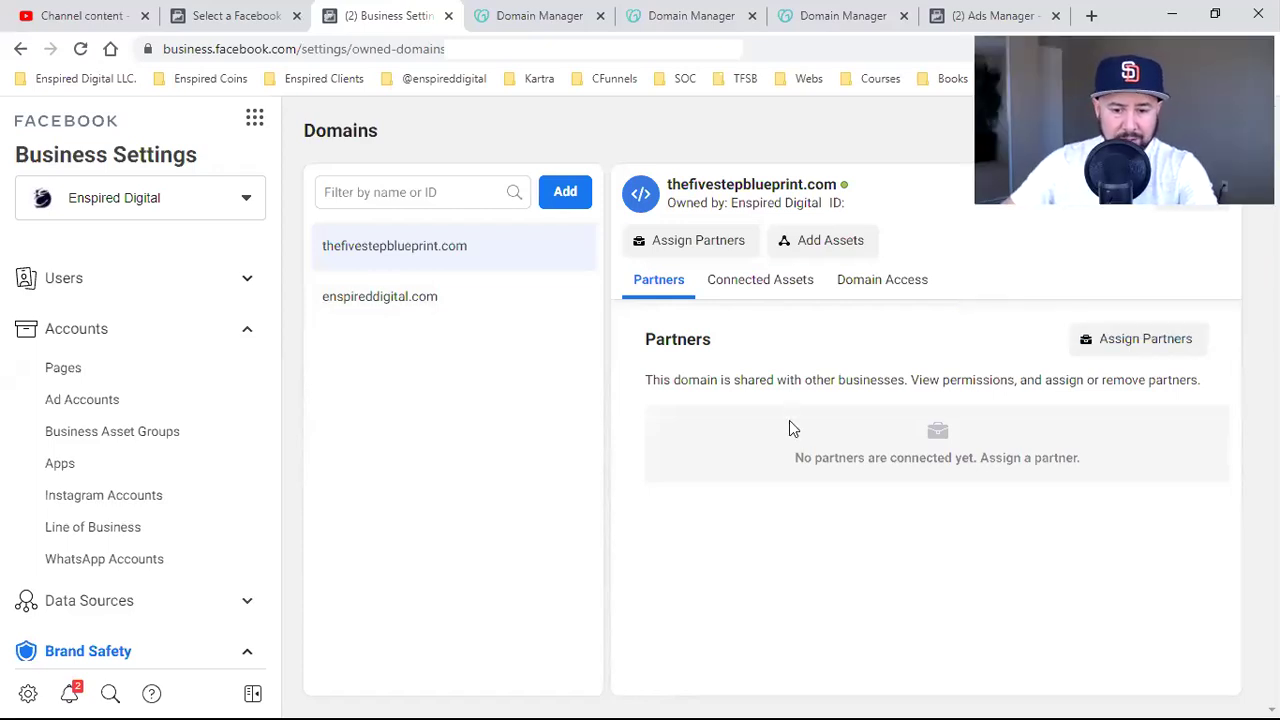
Add the second Page in the asset list, the one carrying a person's name, to thefivestepblueprint.com
left_click(852, 244)
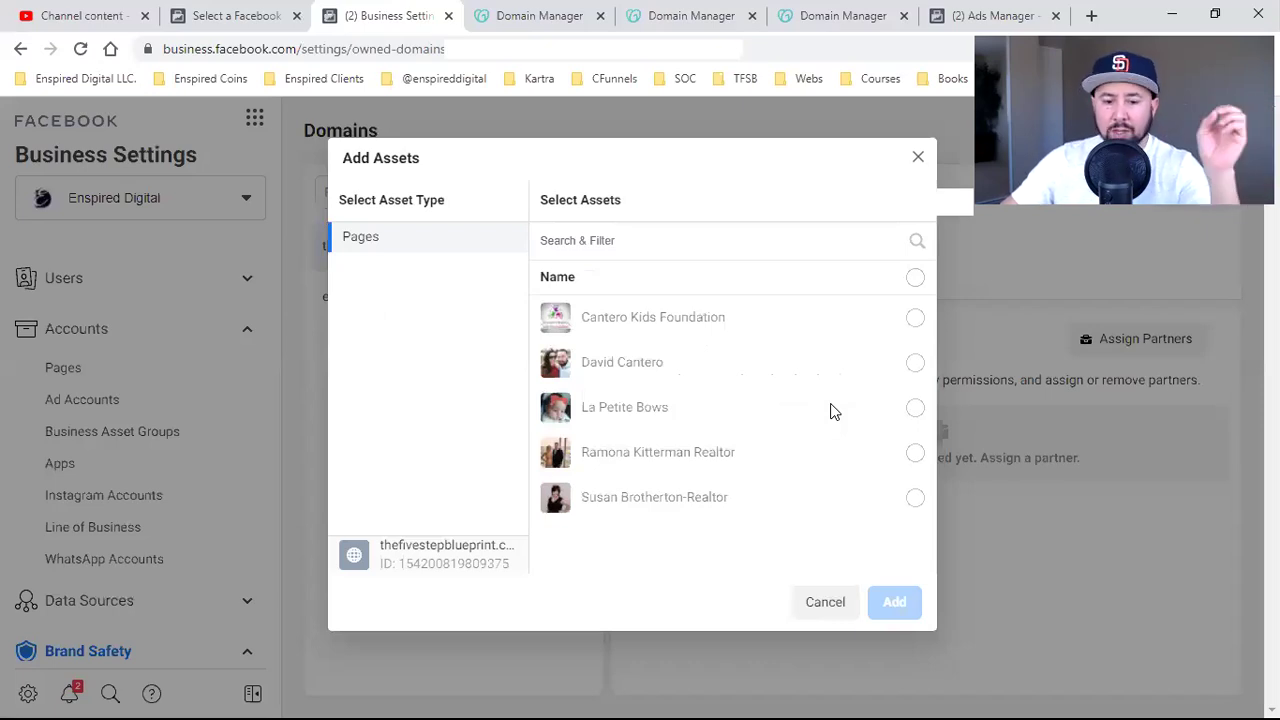
left_click(915, 364)
left_click(893, 602)
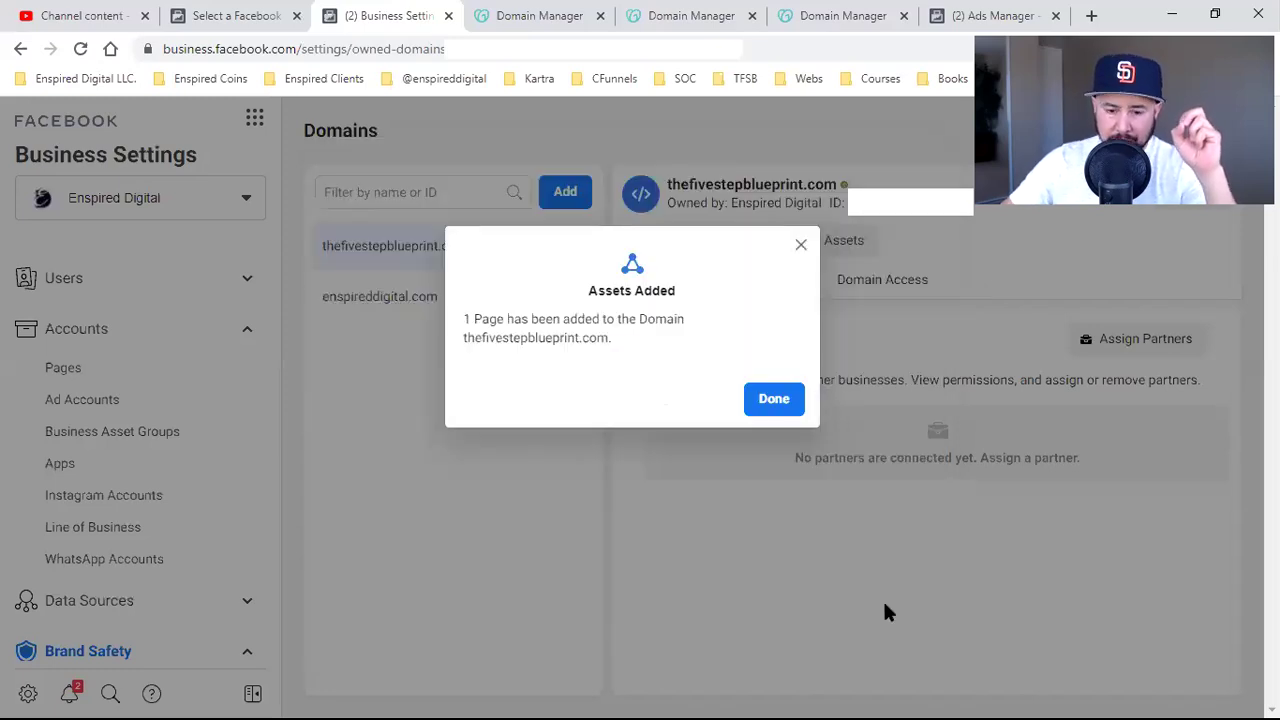
left_click(782, 401)
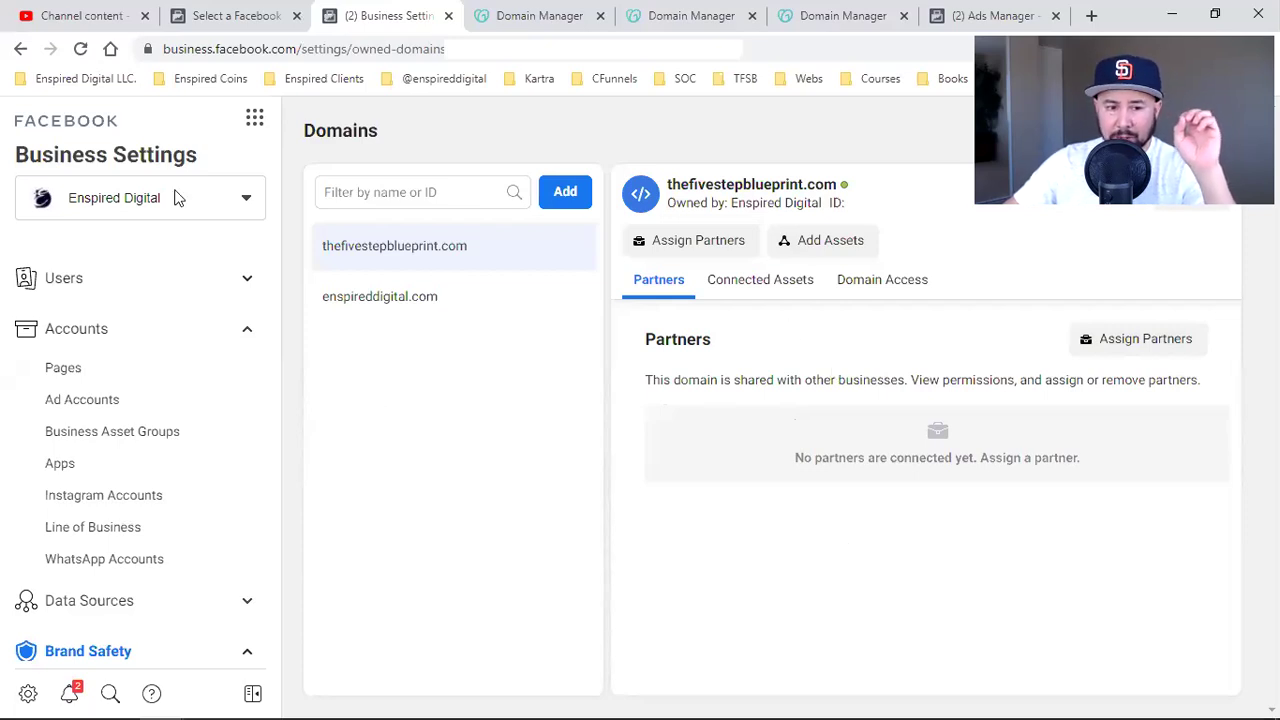
Reload the domain's page, review its connected assets, and check which Pages can be added without adding another
left_click(81, 50)
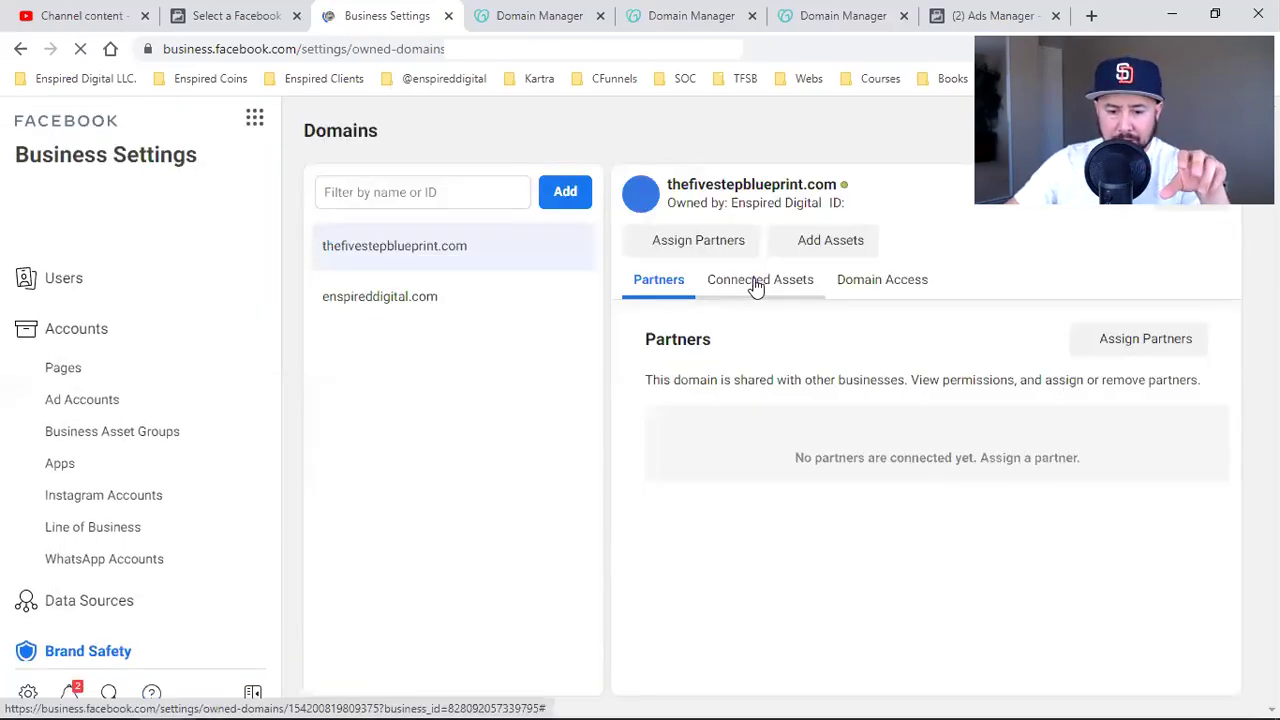
left_click(756, 284)
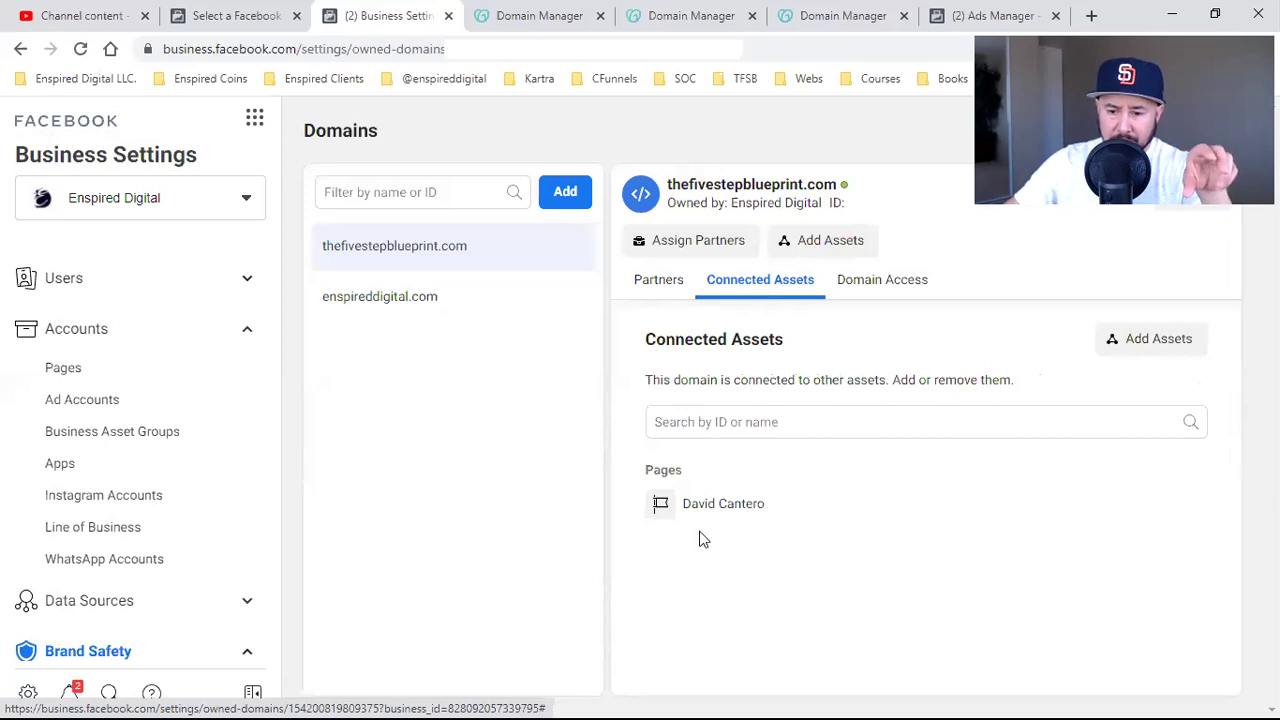
left_click(803, 240)
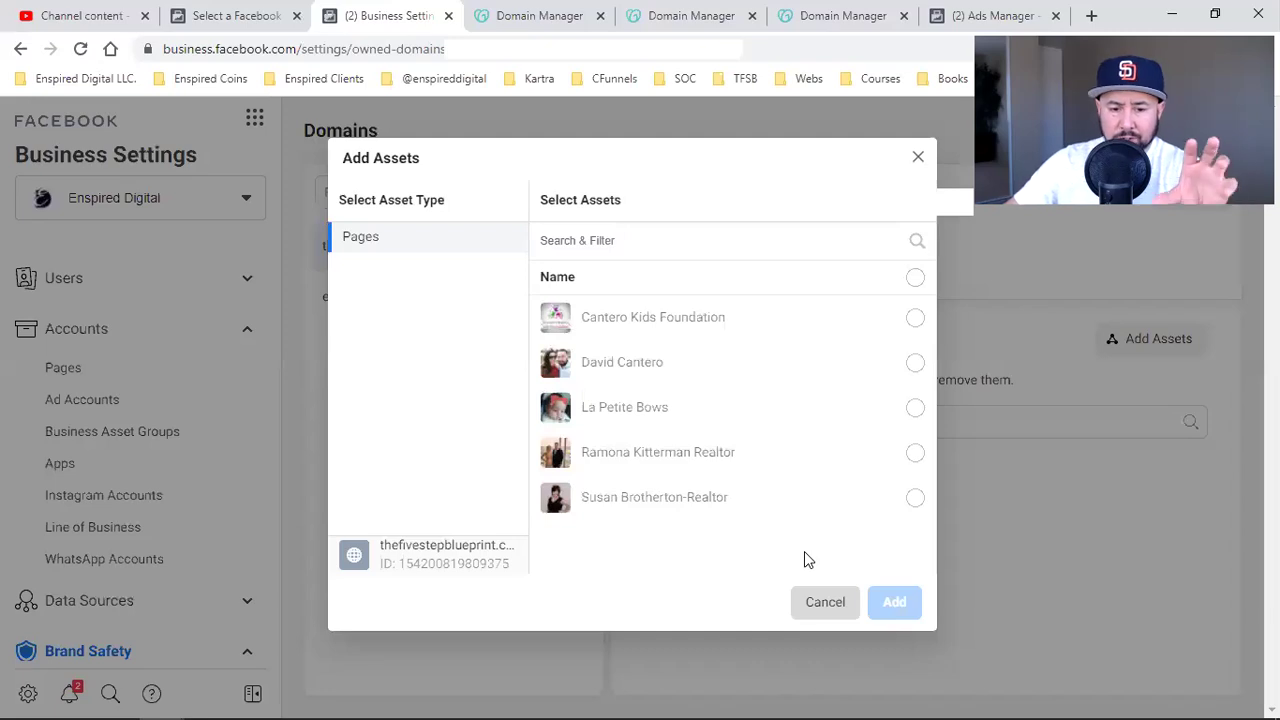
key("Escape")
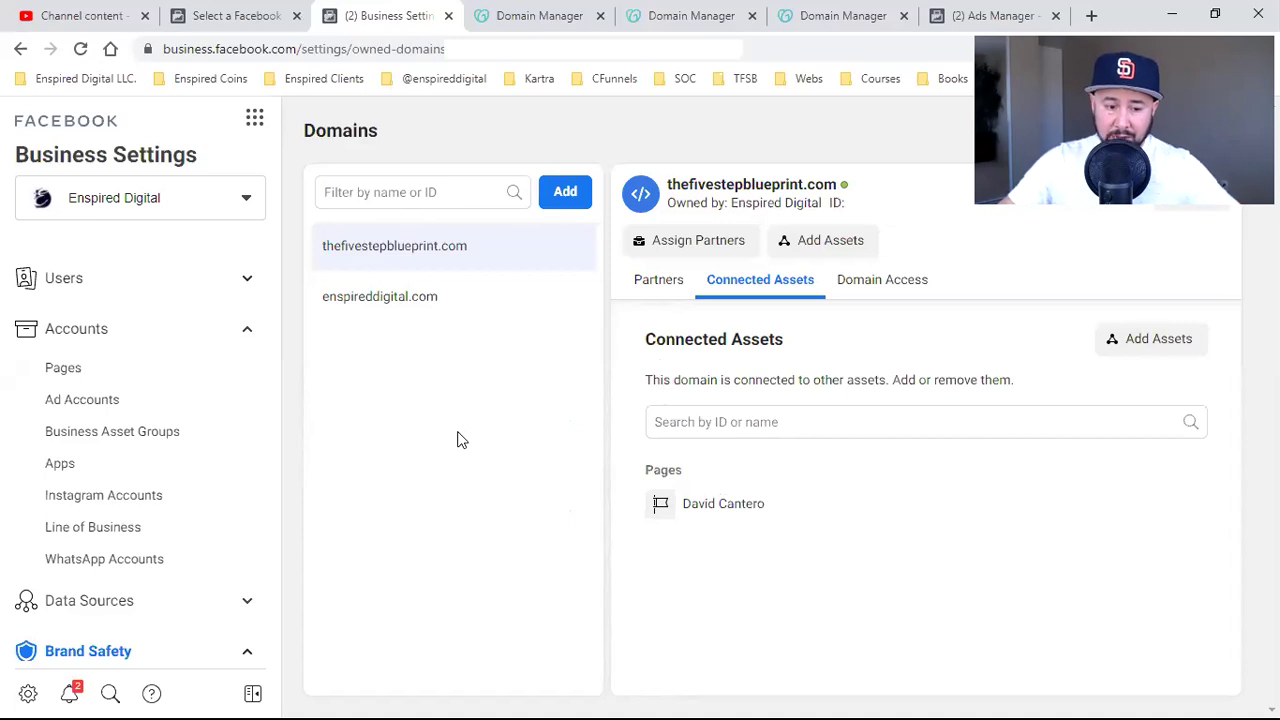
Look through the Pages, Ad Accounts, Instagram Accounts and Pixels sections of Business Settings
left_click(140, 370)
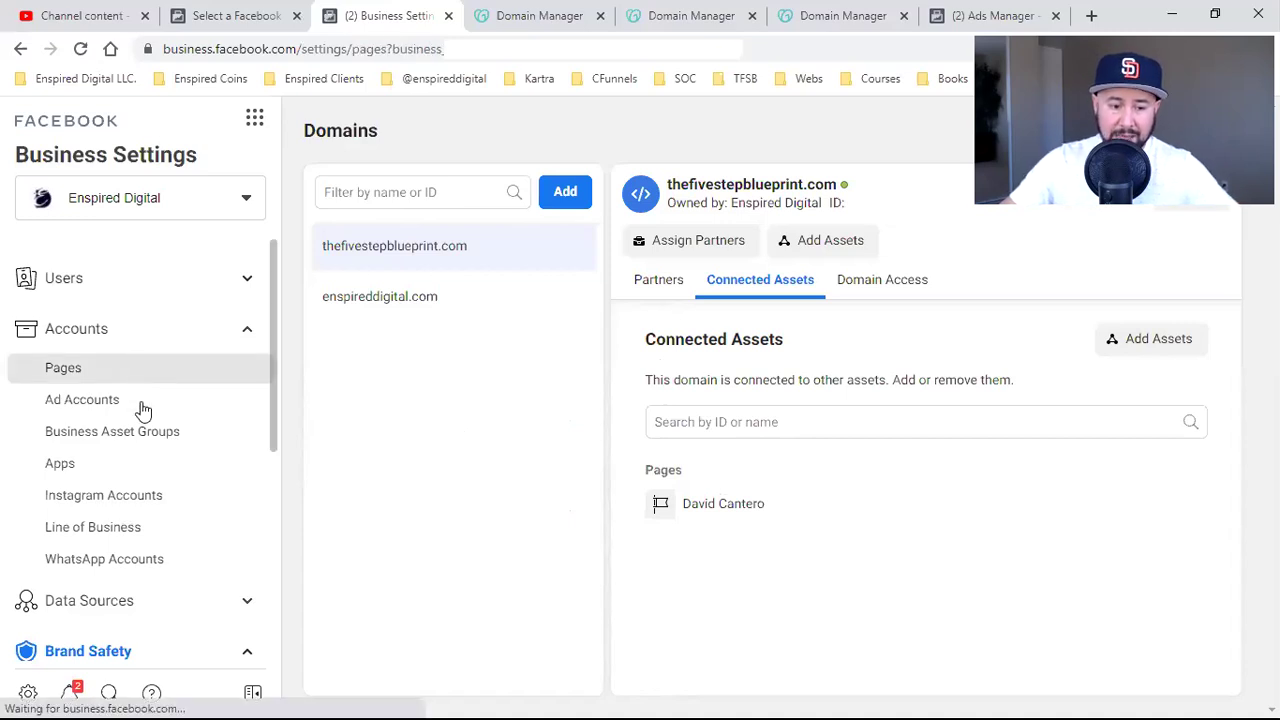
left_click(140, 401)
left_click(125, 496)
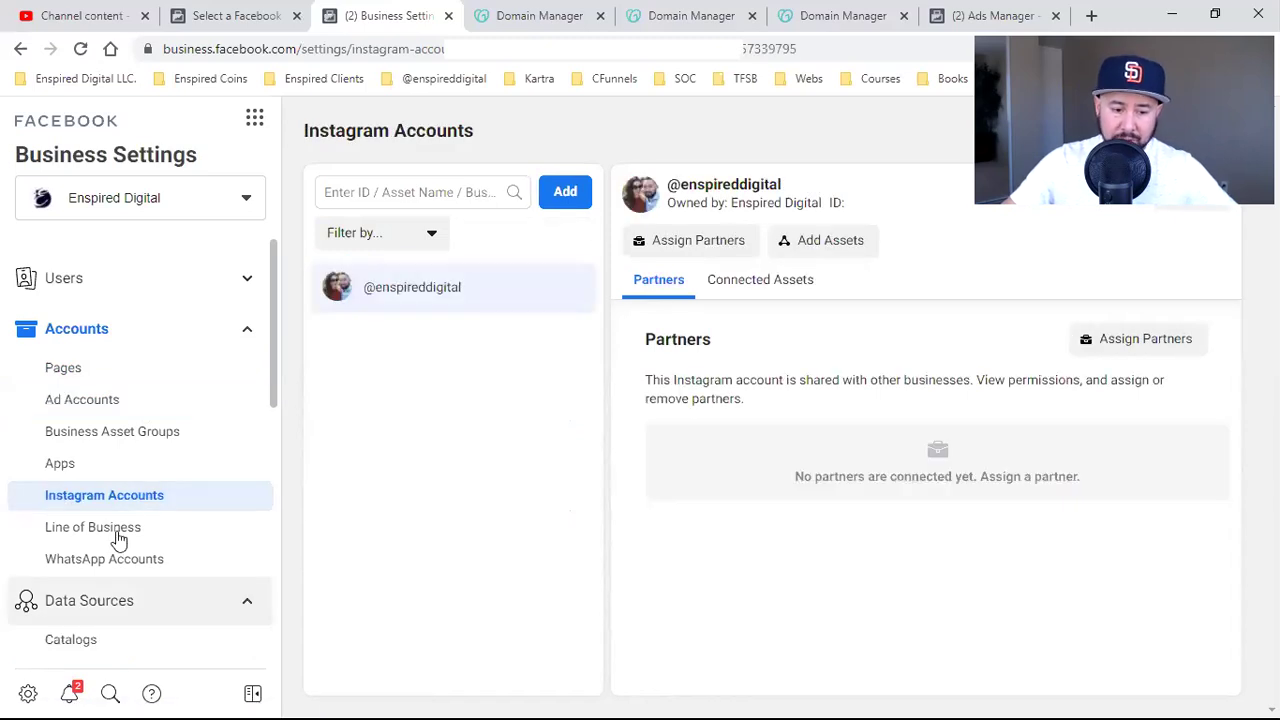
scroll(110, 505, "down", 3)
left_click(65, 375)
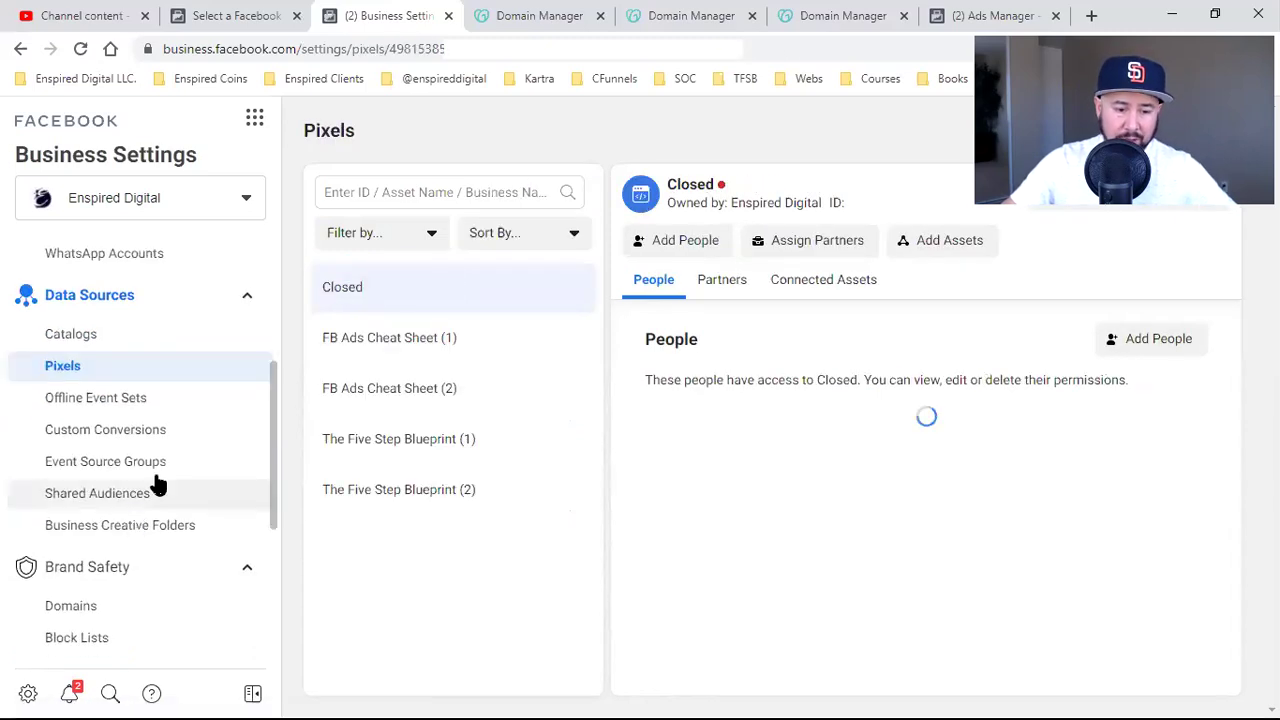
scroll(157, 470, "down", 3)
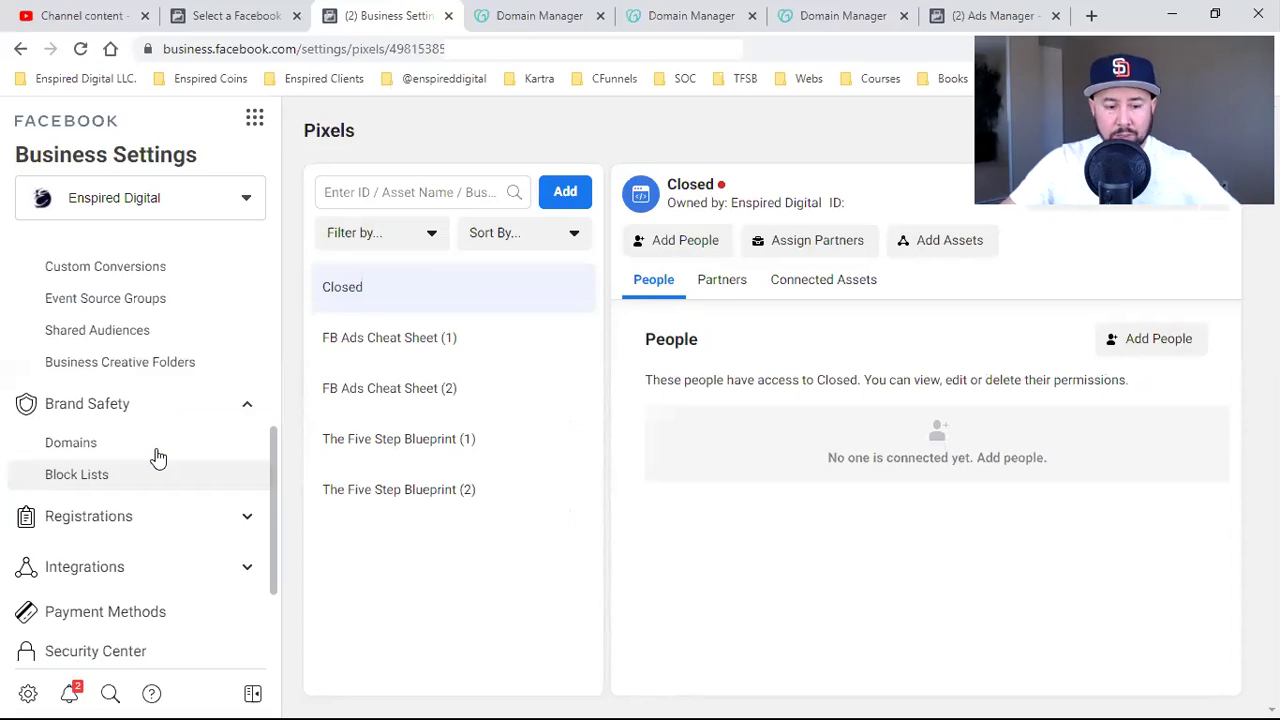
Return to the business's Domains, look over the remaining settings sections, and select thefivestepblueprint.com
left_click(80, 443)
scroll(130, 594, "down", 2)
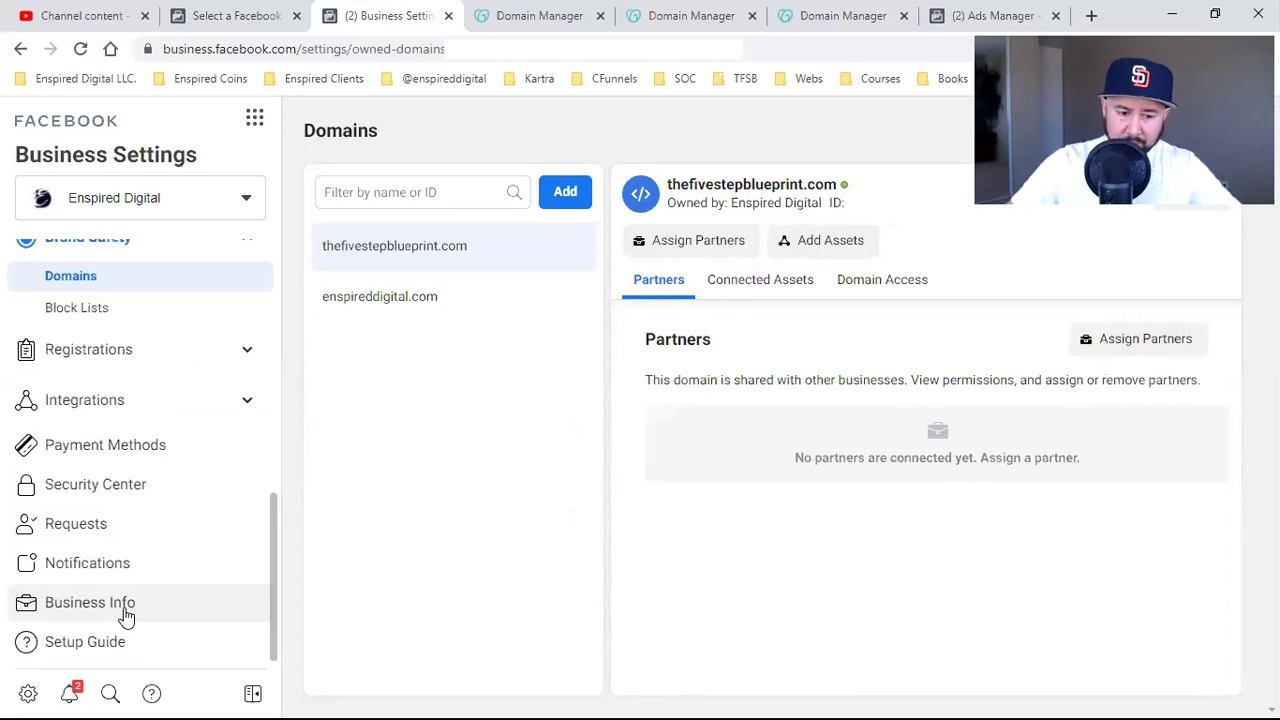
scroll(126, 617, "up", 3)
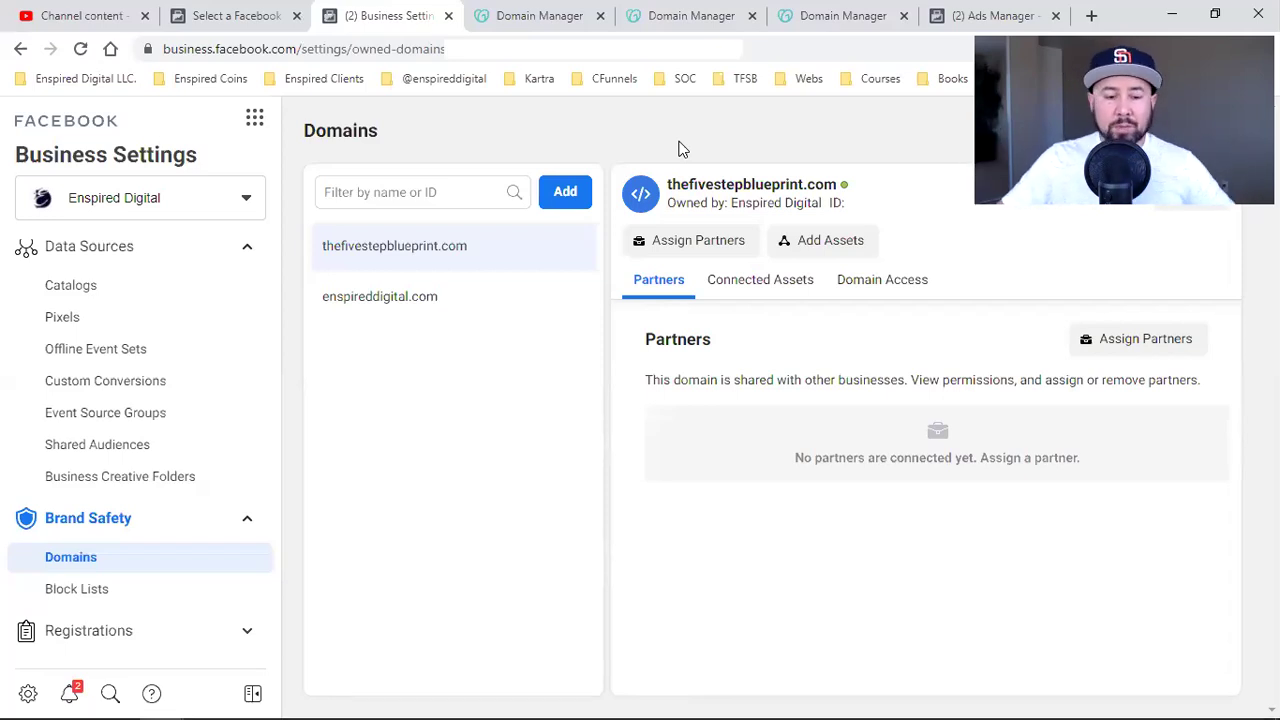
left_click(578, 258)
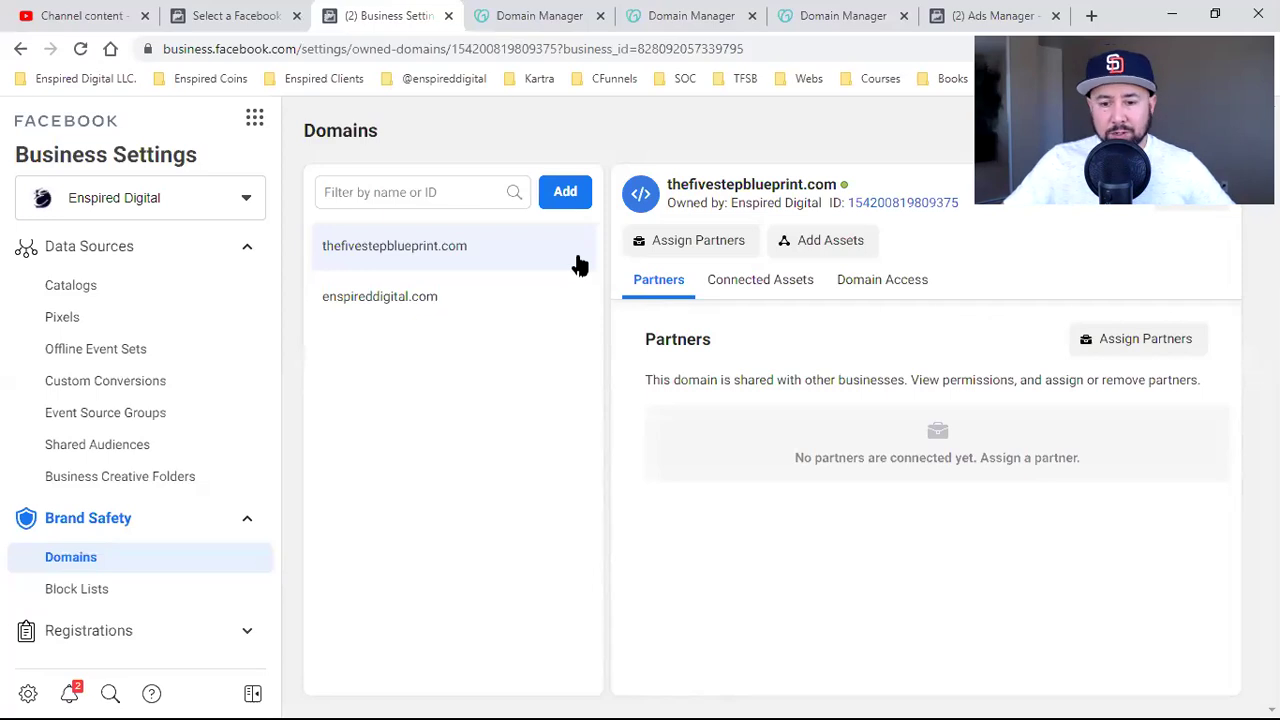
left_click(578, 263)
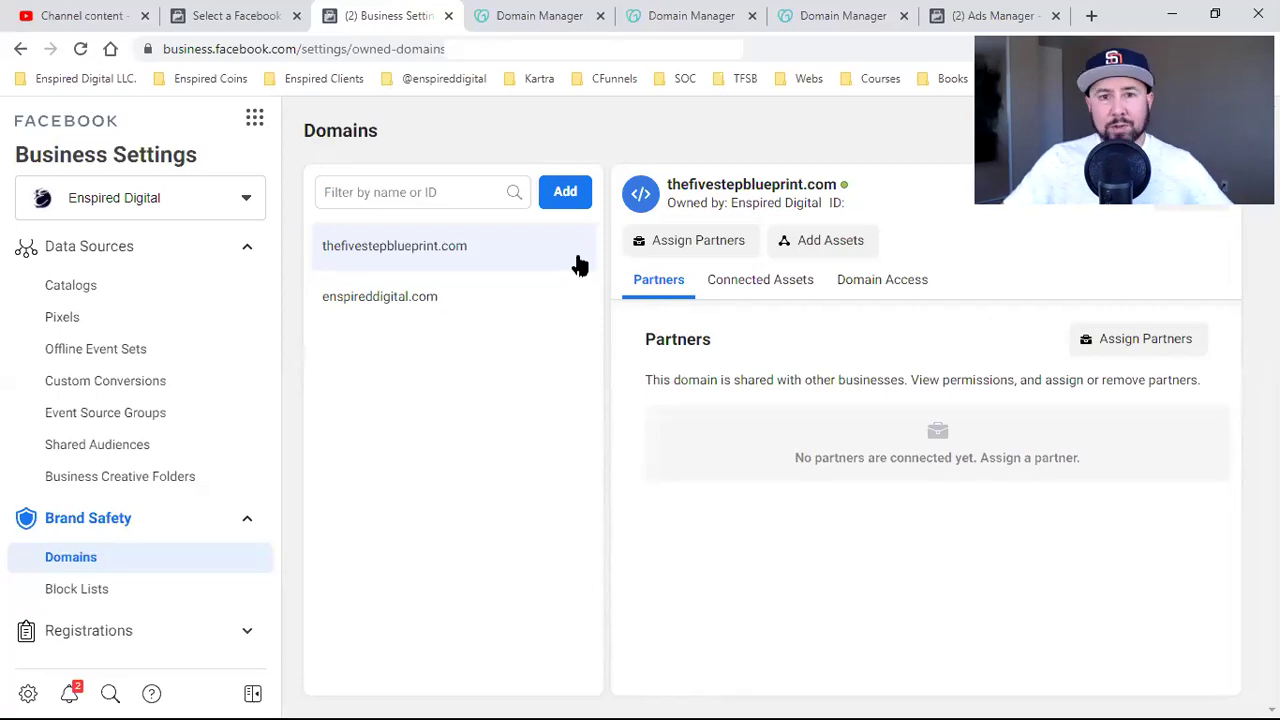